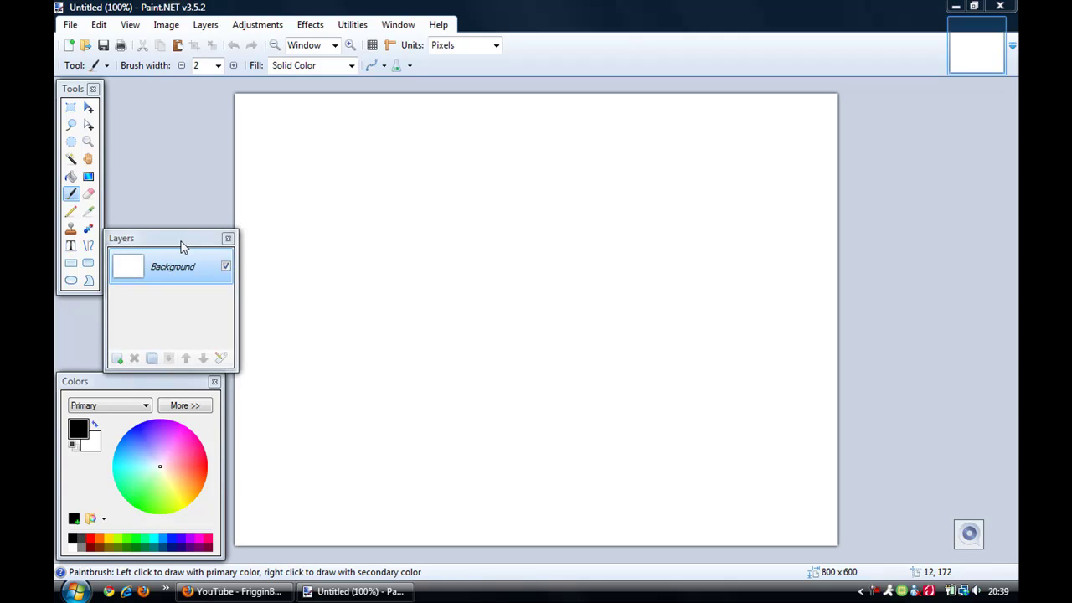
- Set the canvas width and height to 88 pixels each in Canvas Size
click(166, 25)
click(209, 75)
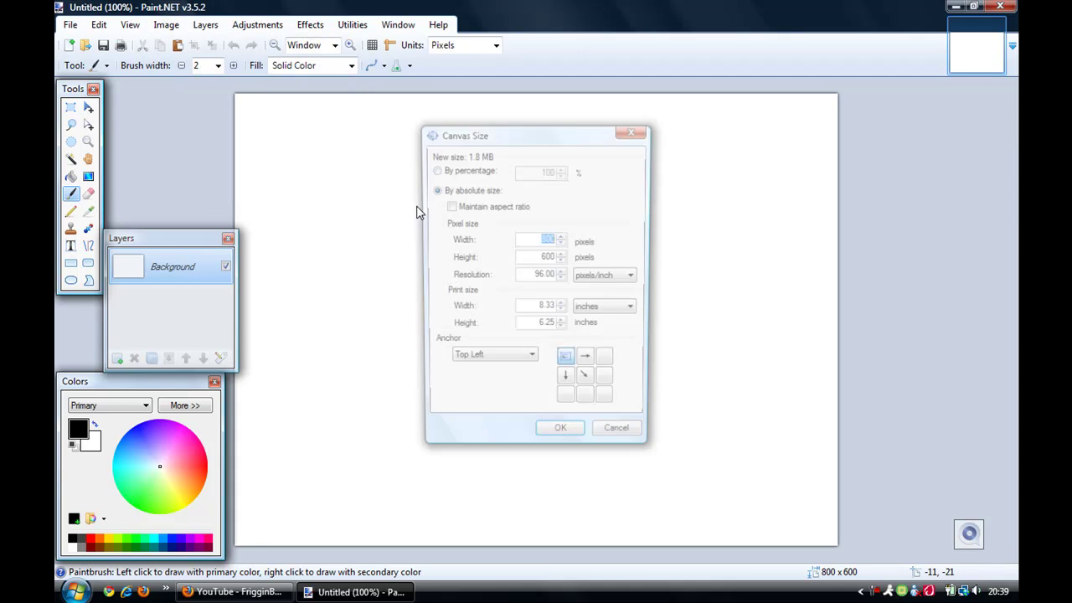
text(88)
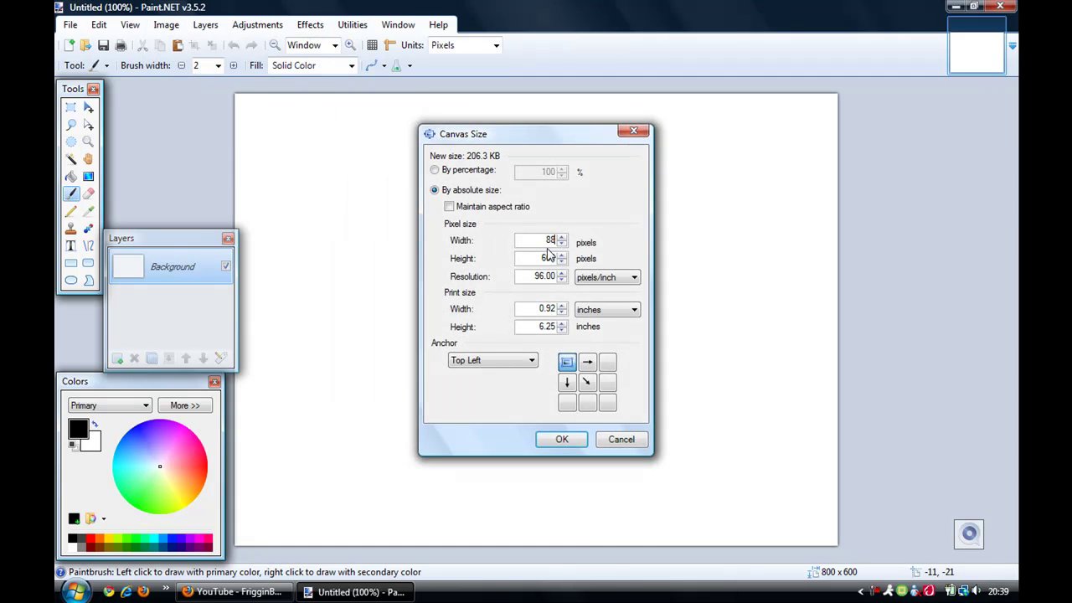
double_click(539, 258)
text(88)
click(548, 443)
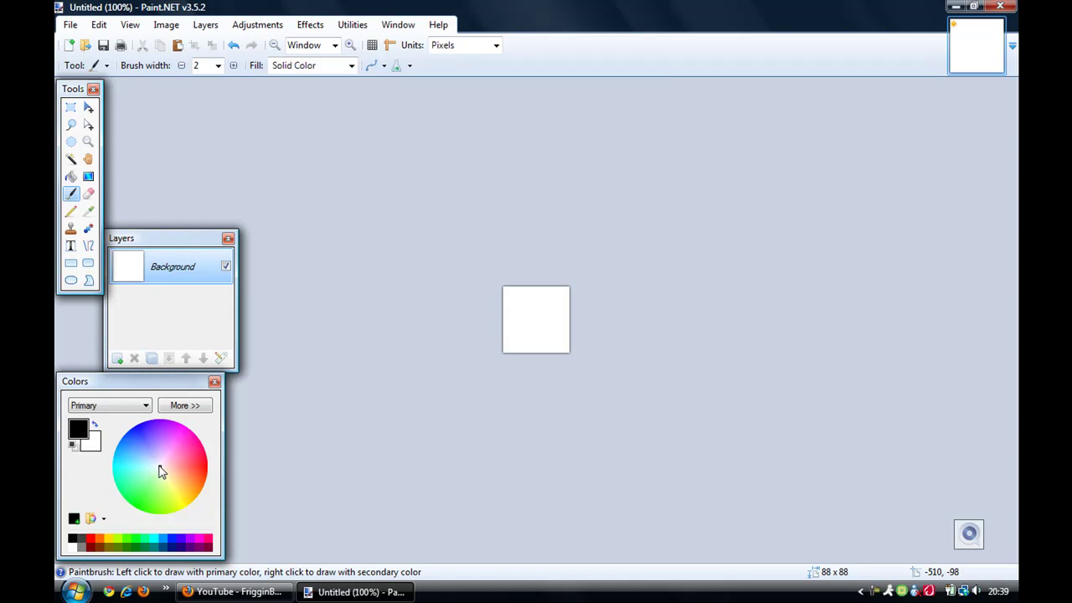
- Make cyan the secondary colour and blue the primary colour, and select the Gradient tool
drag(160, 469, 115, 466)
click(95, 425)
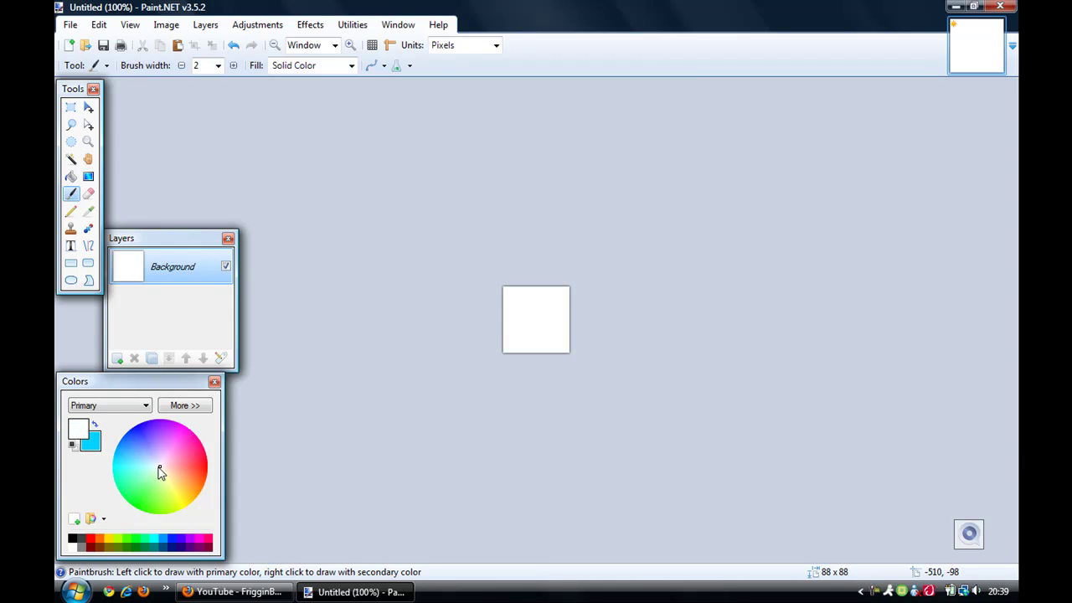
drag(160, 473, 122, 441)
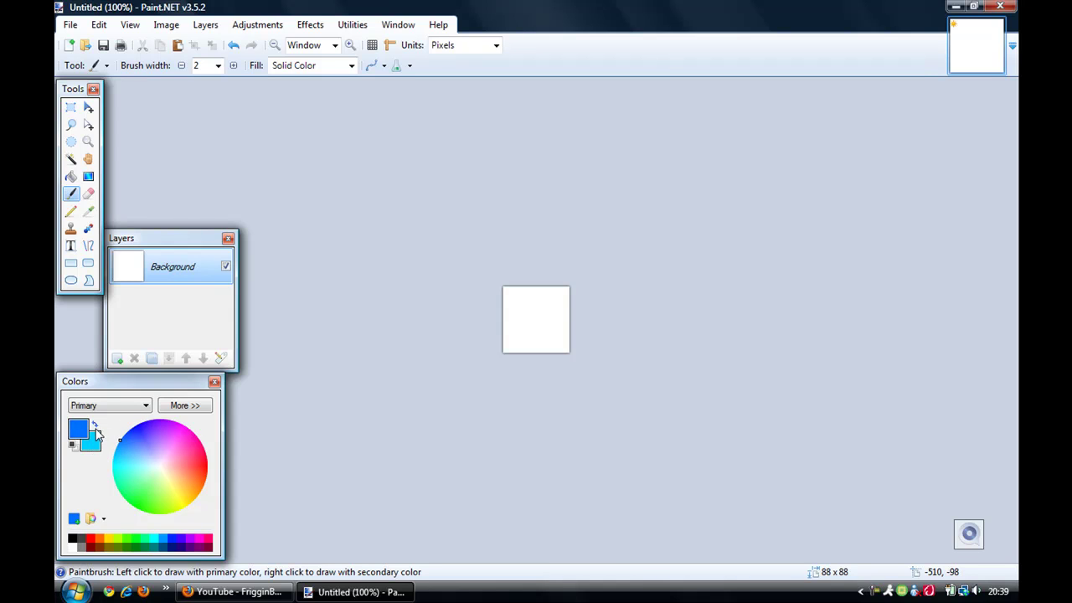
click(89, 177)
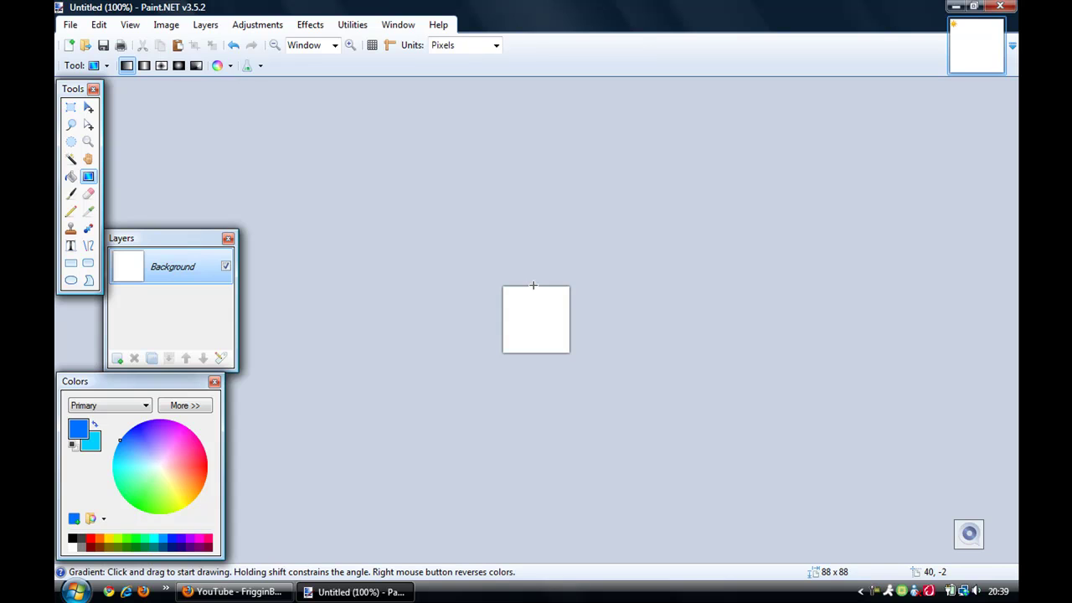
- Drag a vertical gradient over the square, then reverse it so cyan is at the top
drag(533, 285, 534, 365)
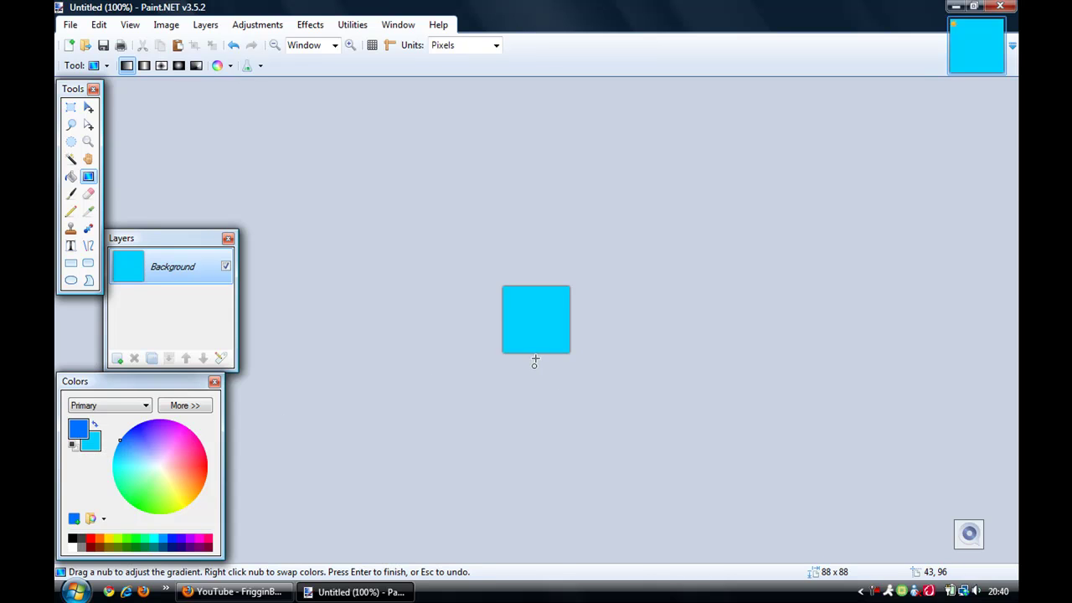
drag(534, 355, 533, 284)
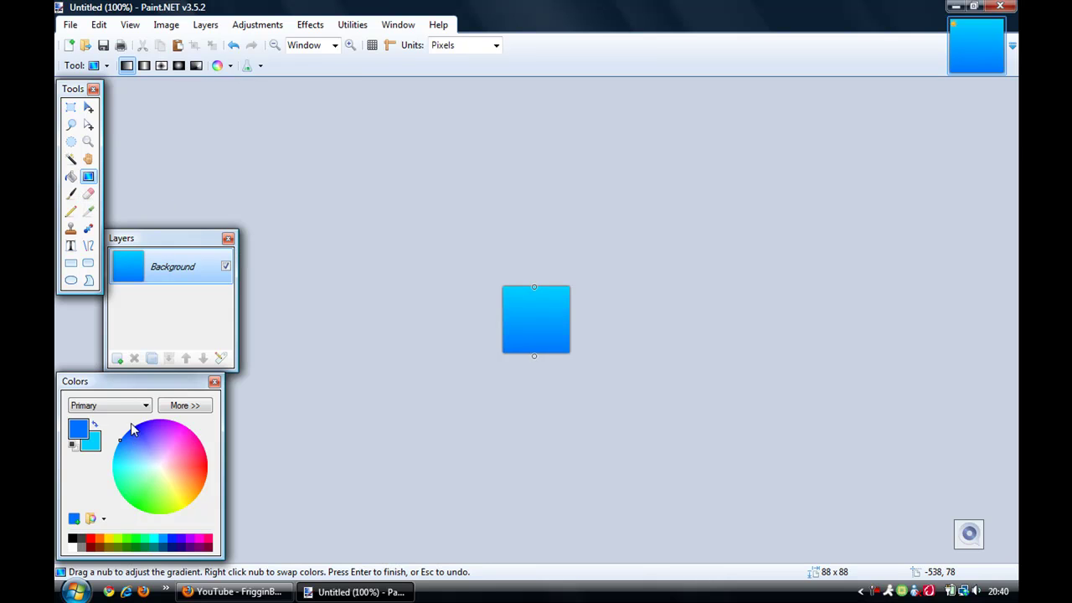
- Add a new transparent layer and choose a deep indigo blue primary colour
click(117, 358)
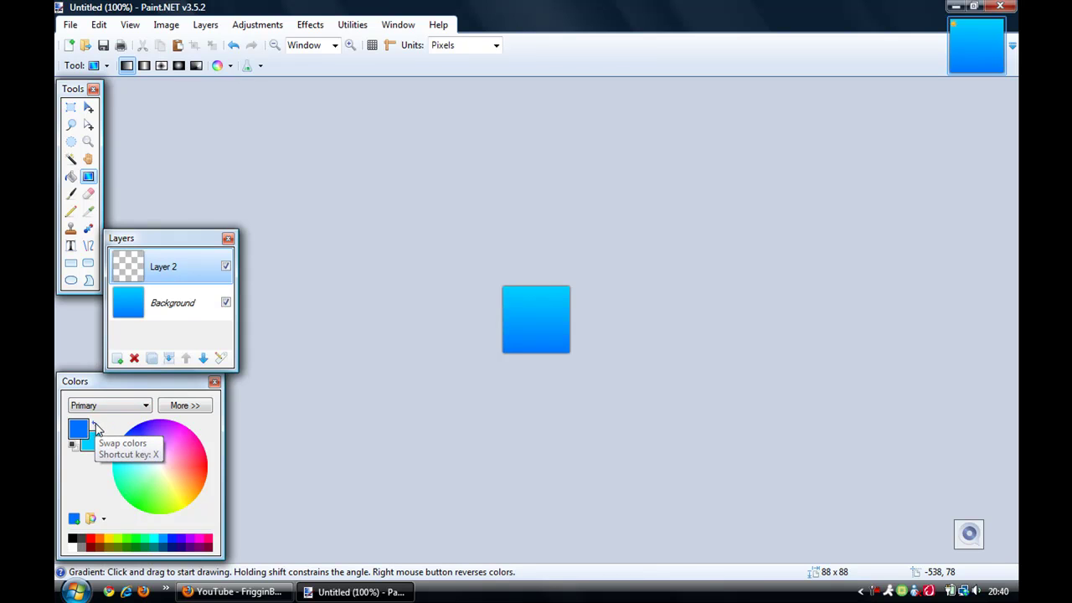
click(127, 467)
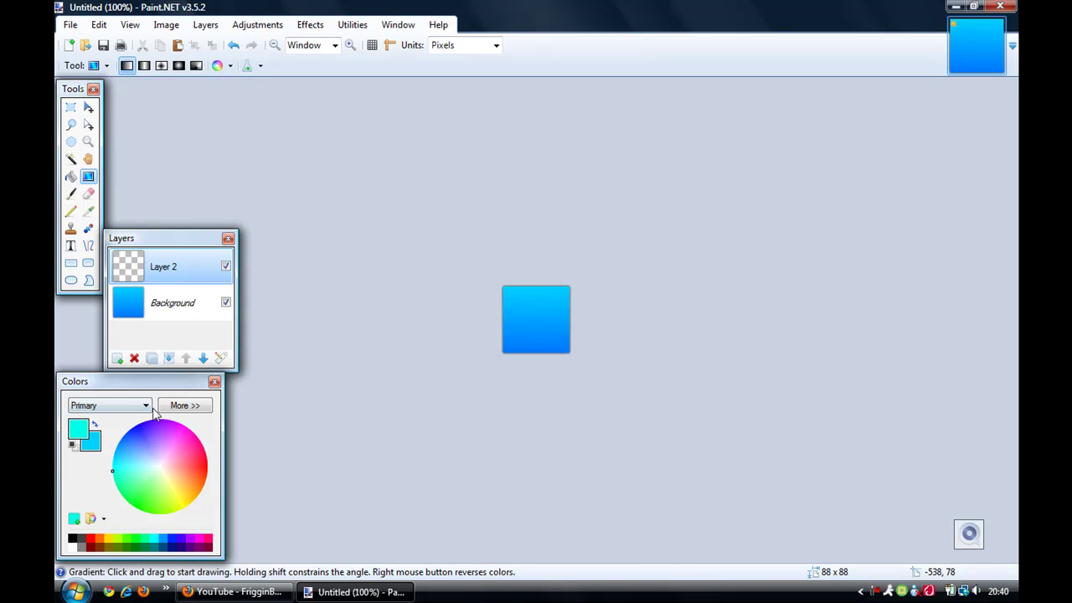
drag(126, 457, 137, 425)
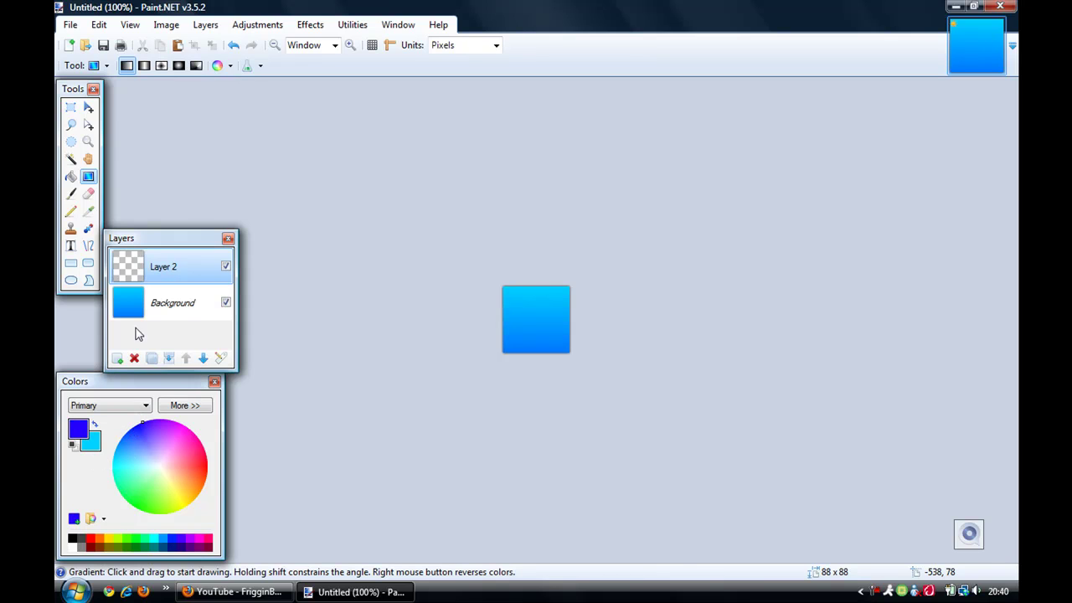
- Type 'FB' with the Text tool near the centre of the square
click(70, 245)
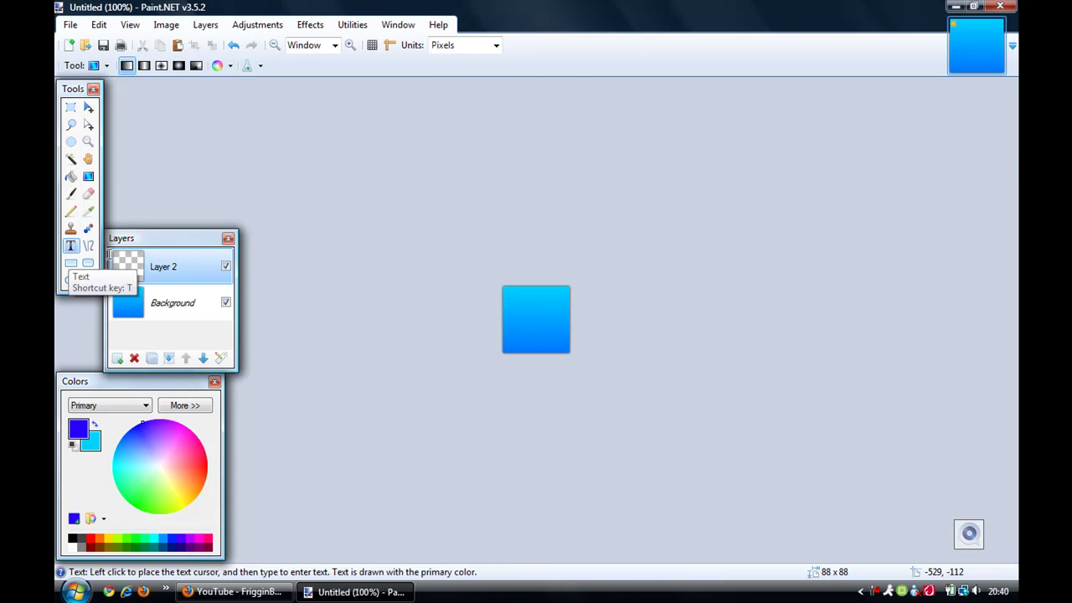
click(515, 323)
drag(520, 336, 518, 327)
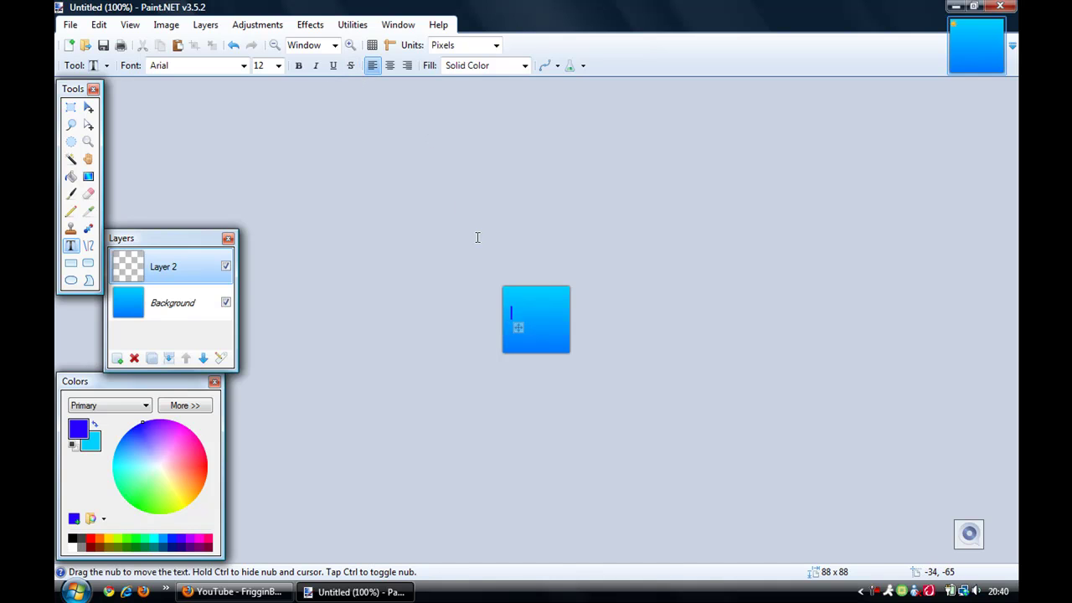
text(FB)
drag(533, 328, 549, 335)
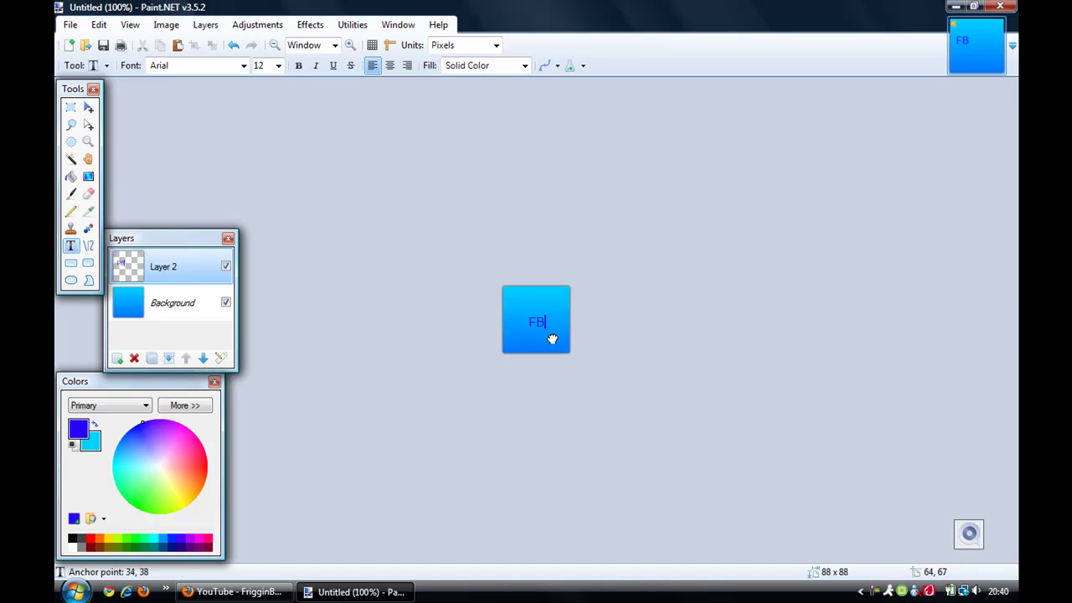
- Make the FB text bold at size 36 and centre it in the square
click(298, 66)
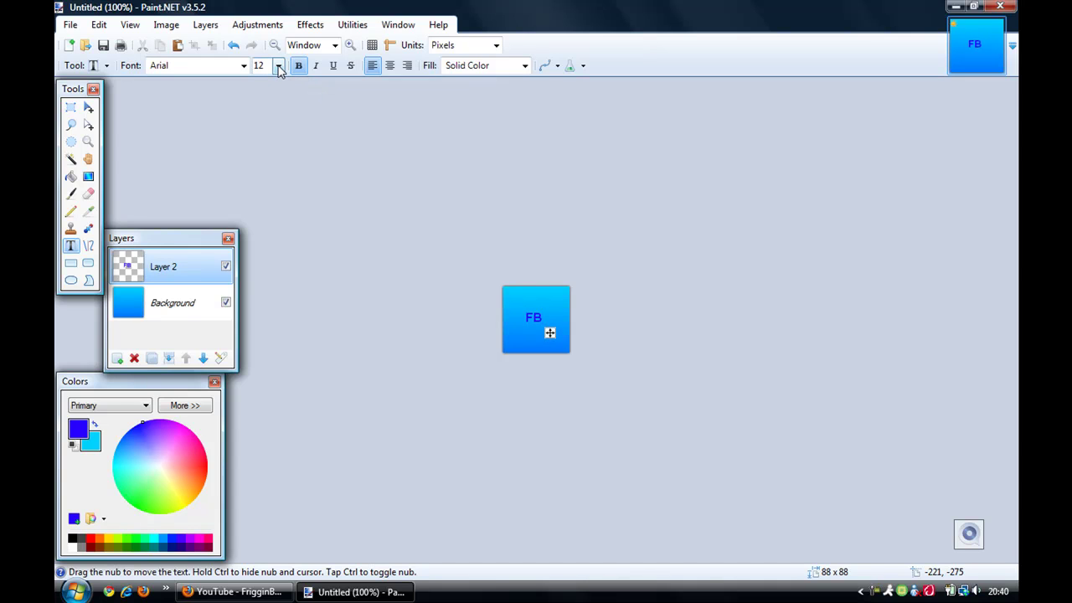
click(278, 66)
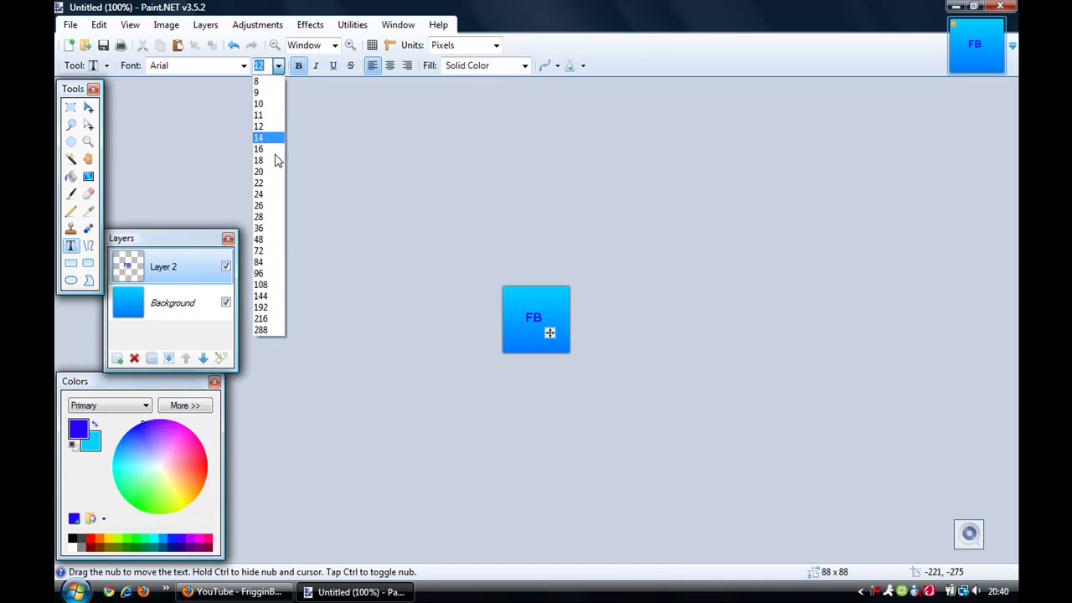
click(259, 217)
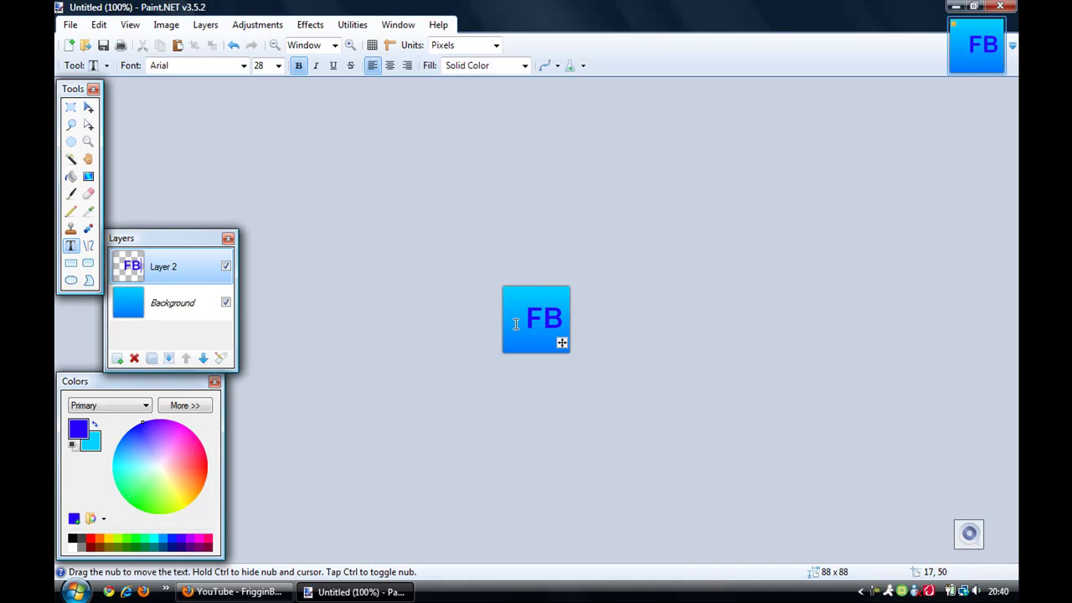
click(278, 65)
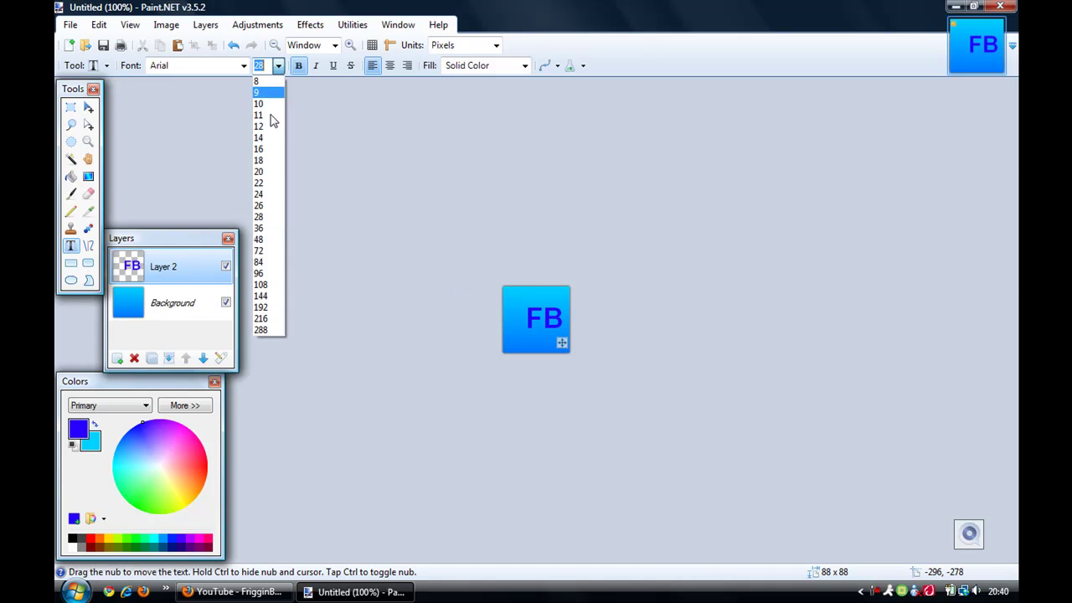
click(268, 229)
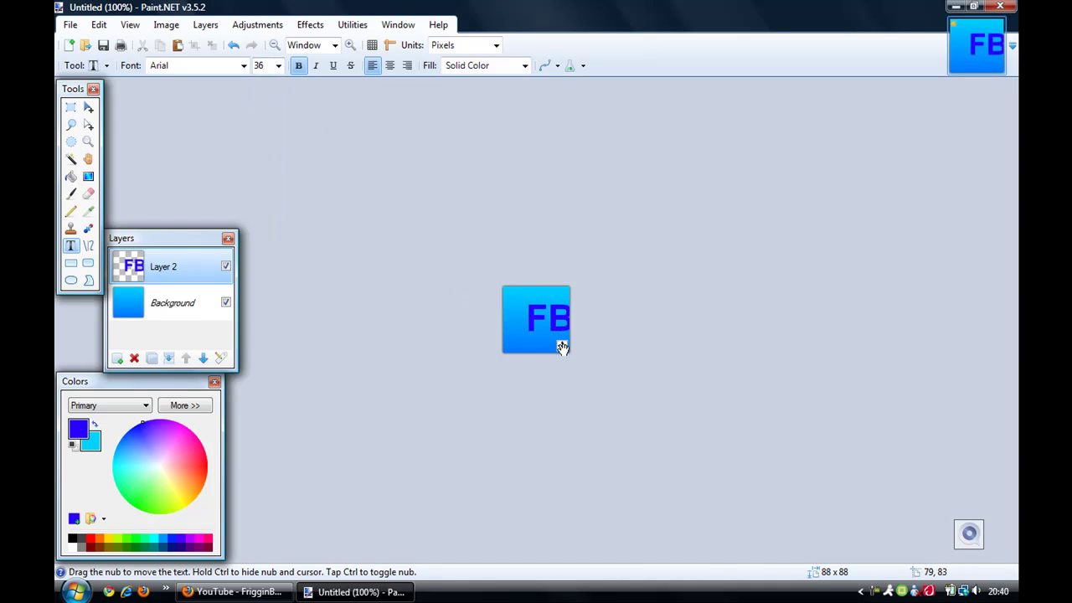
drag(555, 349, 553, 354)
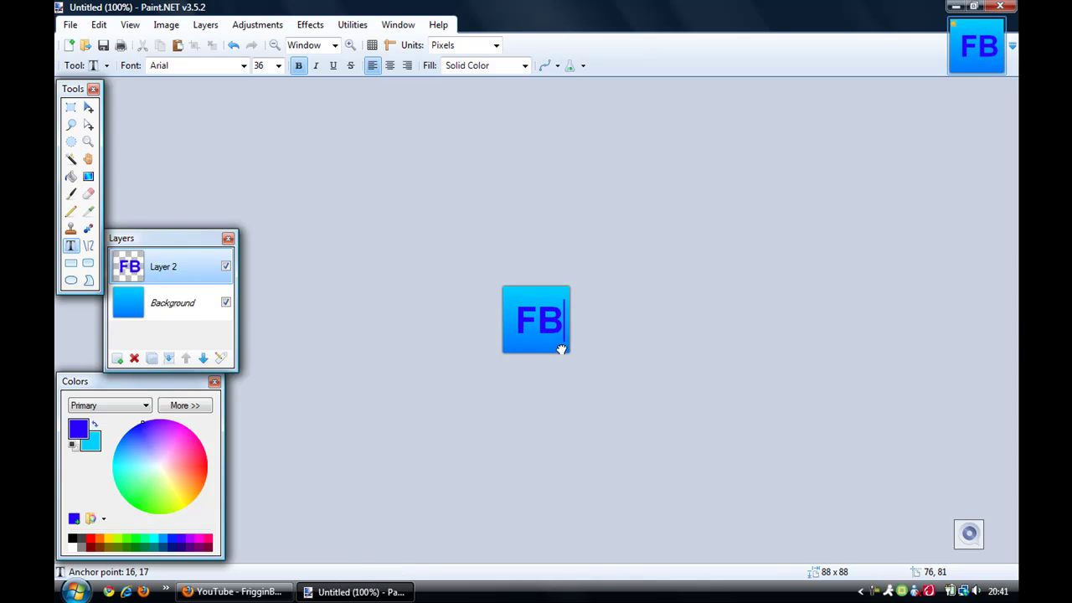
drag(558, 347, 561, 345)
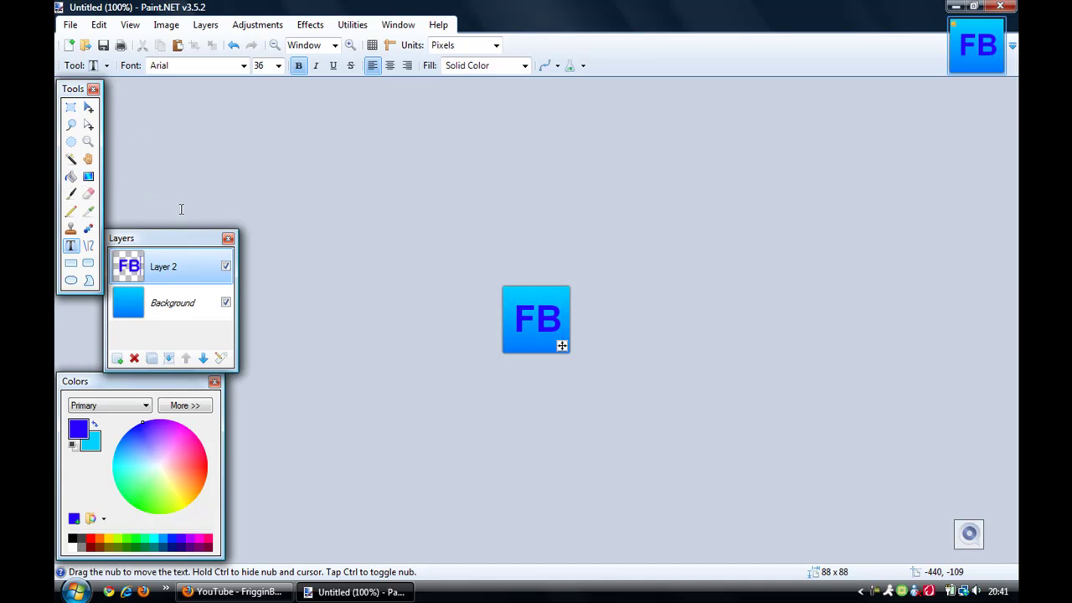
- Set up the Rounded Rectangle tool with an outline width of 3
click(89, 267)
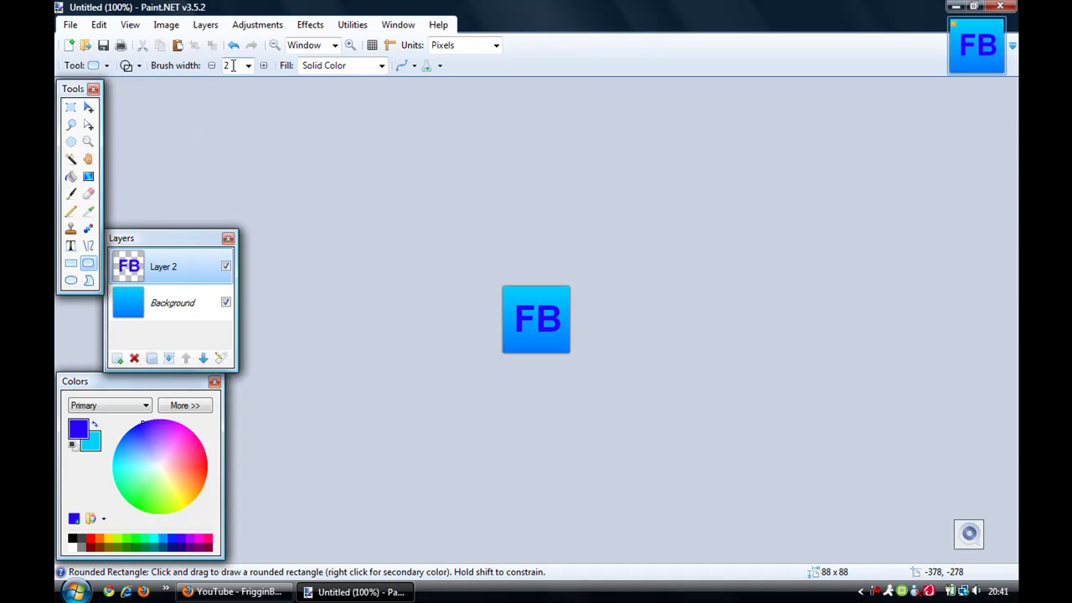
click(248, 65)
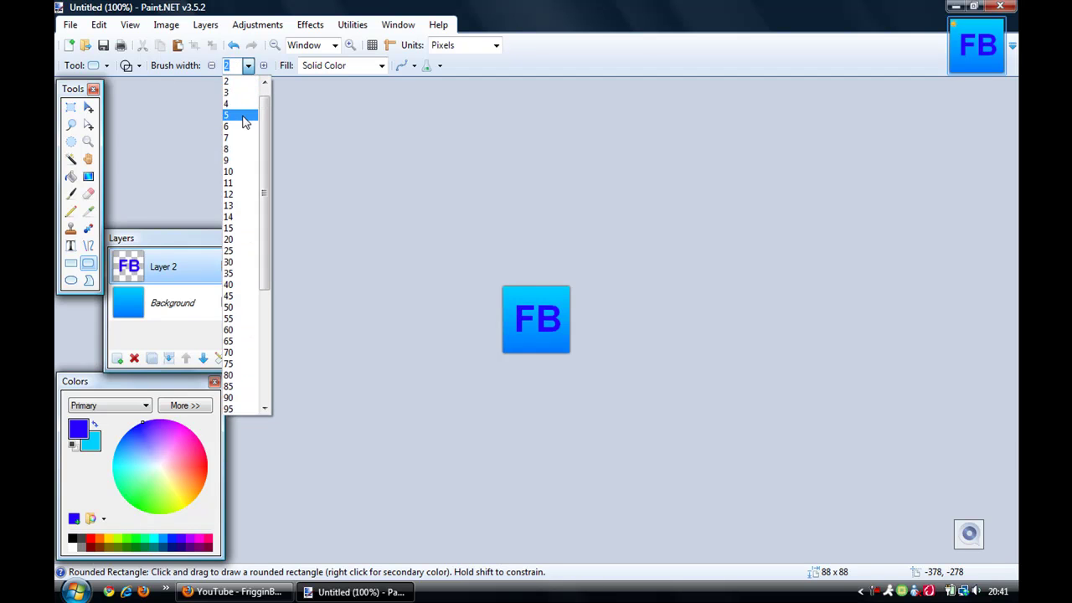
click(243, 117)
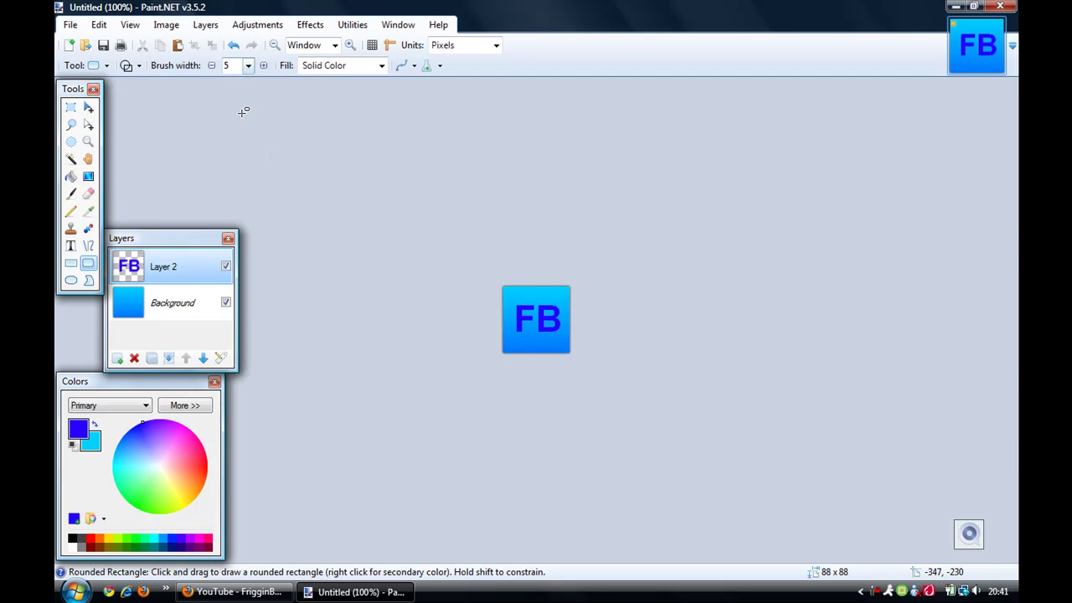
click(248, 67)
drag(265, 120, 265, 99)
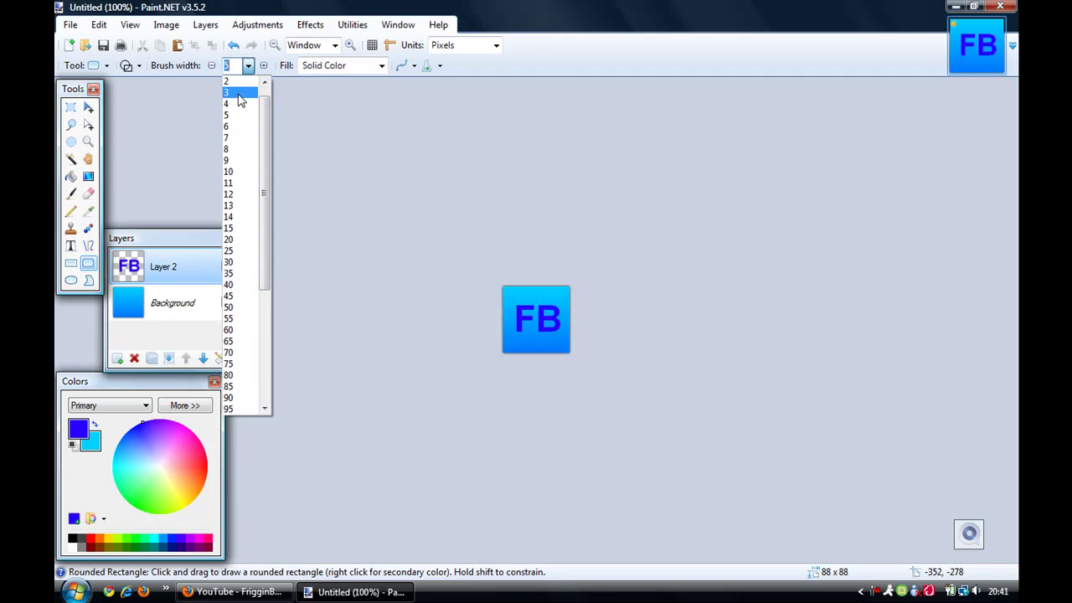
click(238, 94)
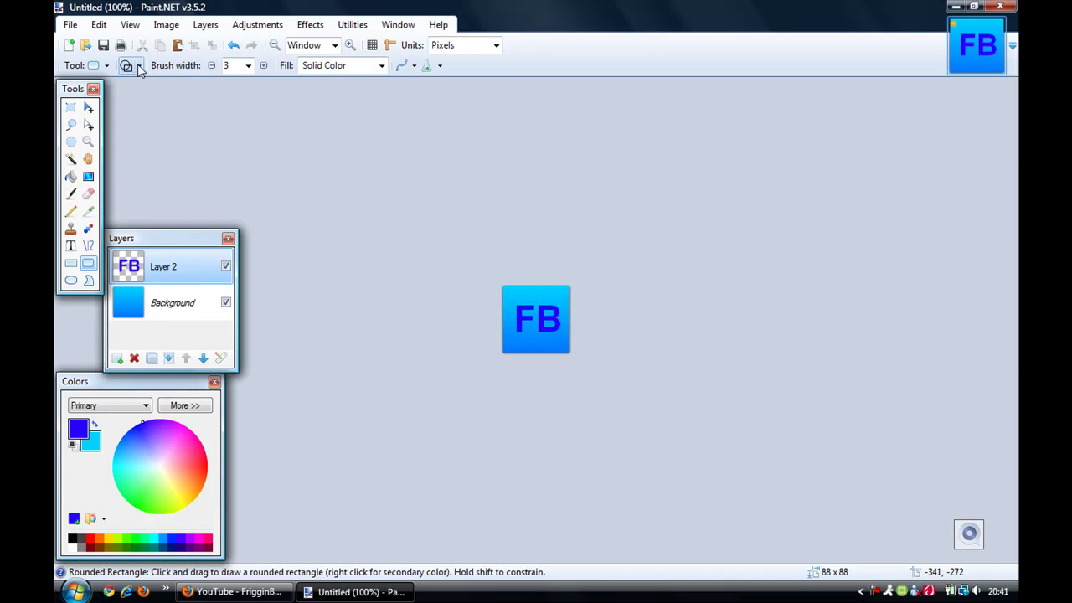
click(140, 67)
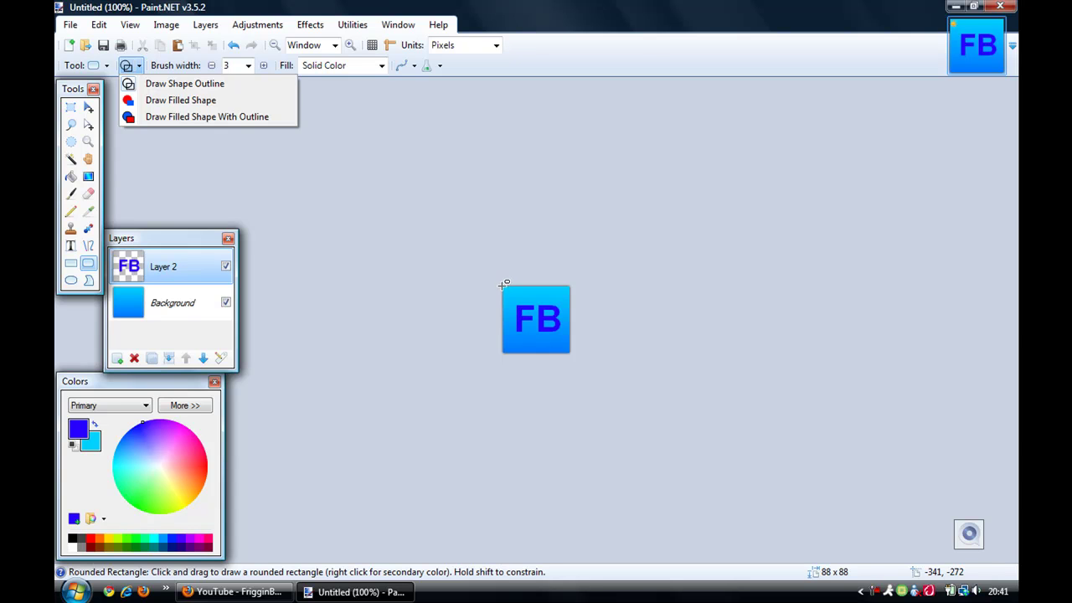
- Draw a black rounded-rectangle border around the full 88 × 88 icon
drag(504, 285, 569, 352)
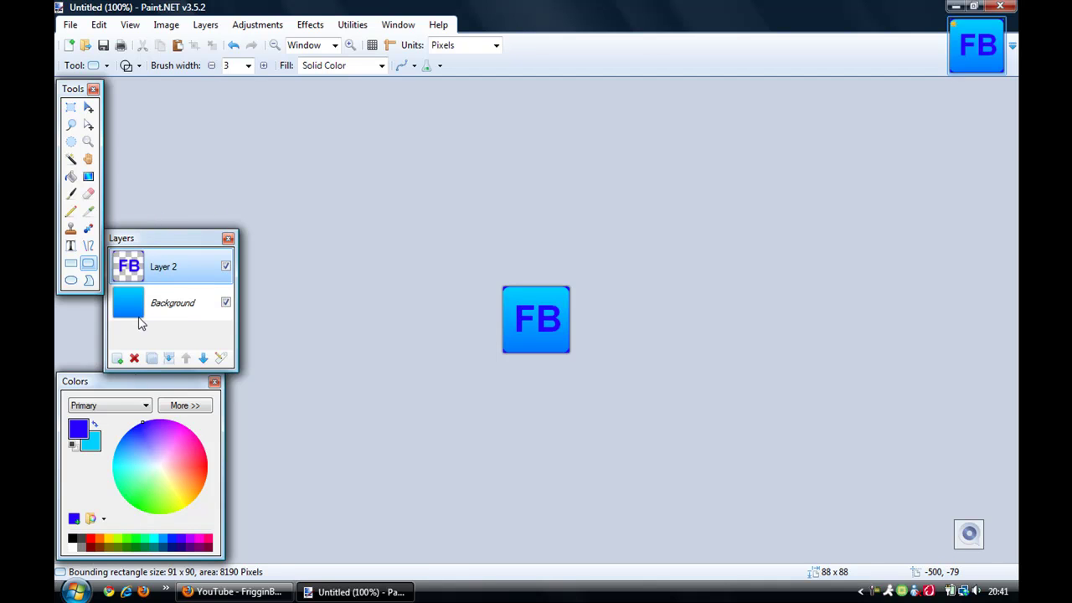
click(73, 540)
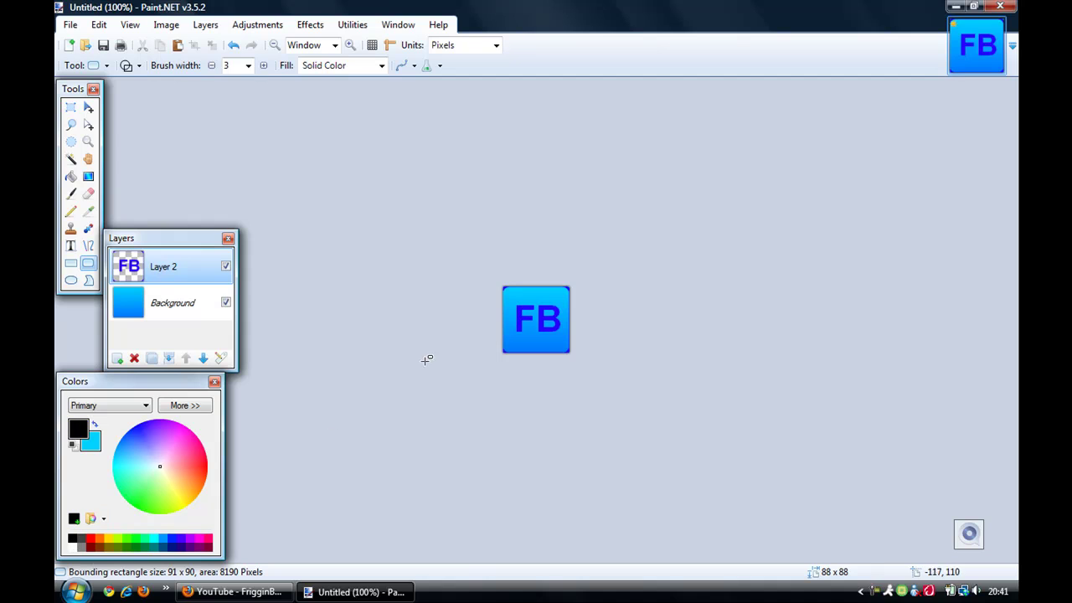
drag(504, 285, 569, 352)
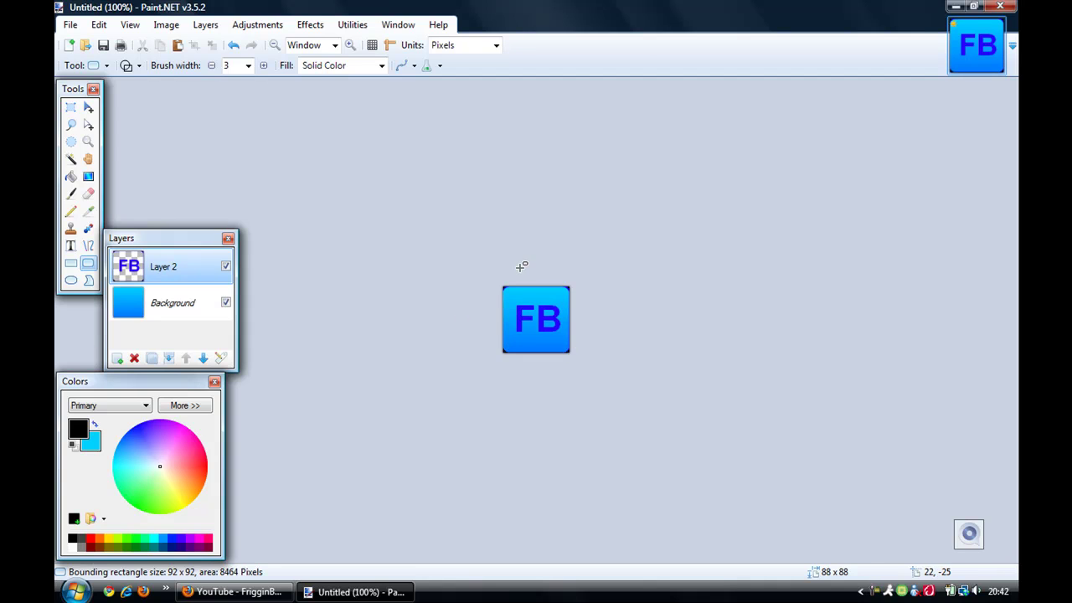
drag(503, 283, 569, 352)
- Type black 'FB' text on the icon, offset slightly downward
click(70, 245)
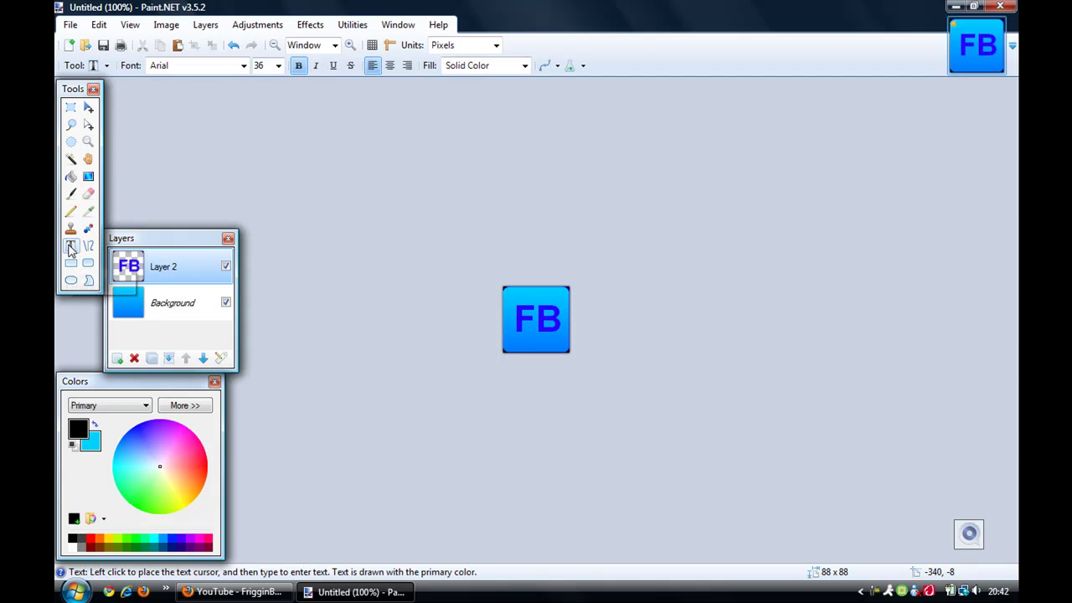
click(514, 317)
text(FB)
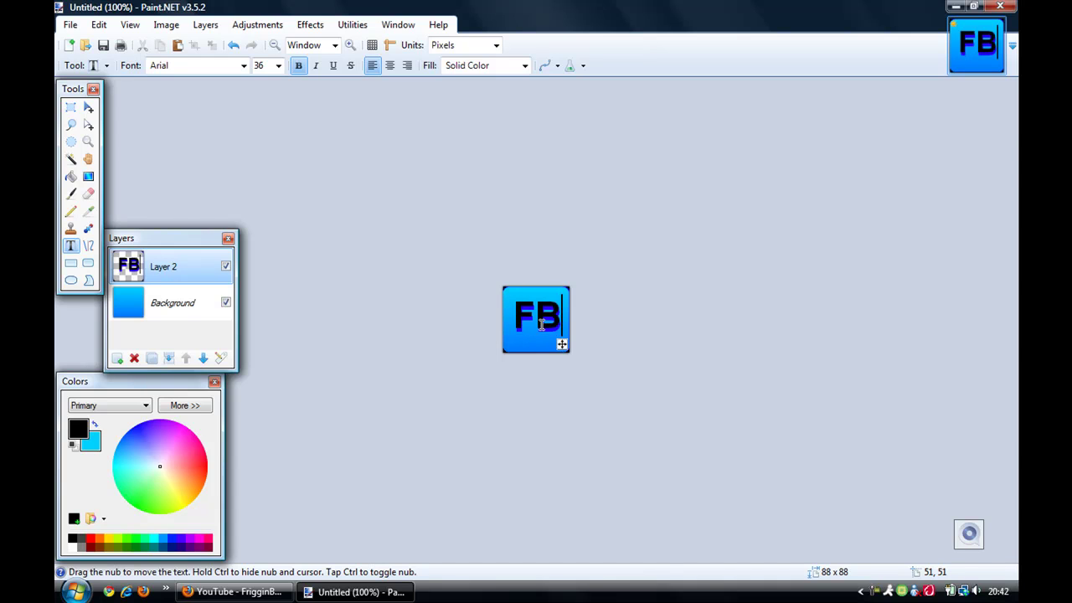
drag(565, 347, 566, 352)
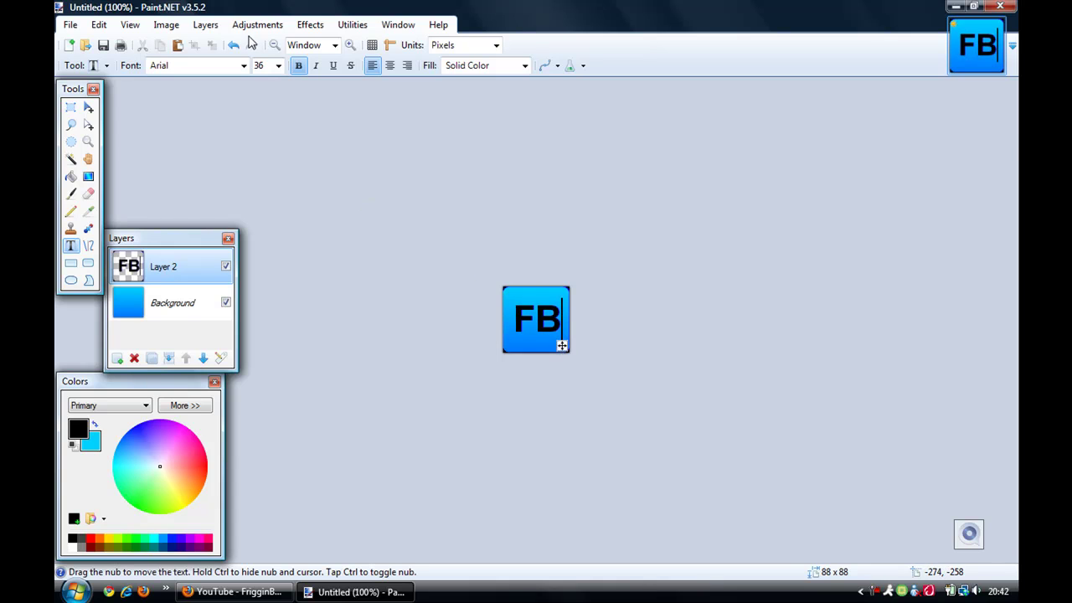
click(323, 24)
mouse_move(353, 24)
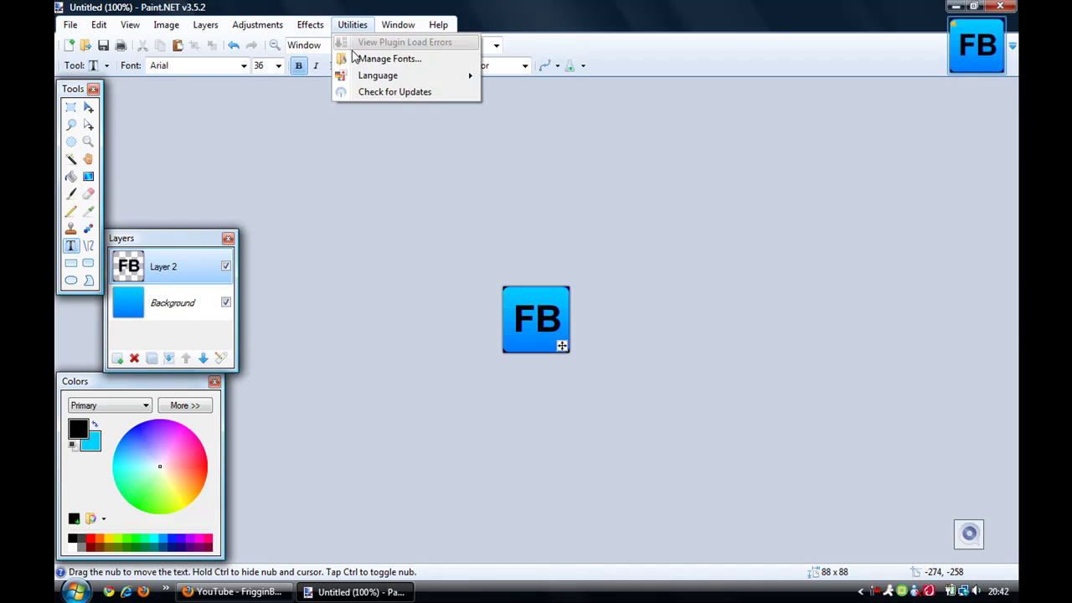
mouse_move(398, 24)
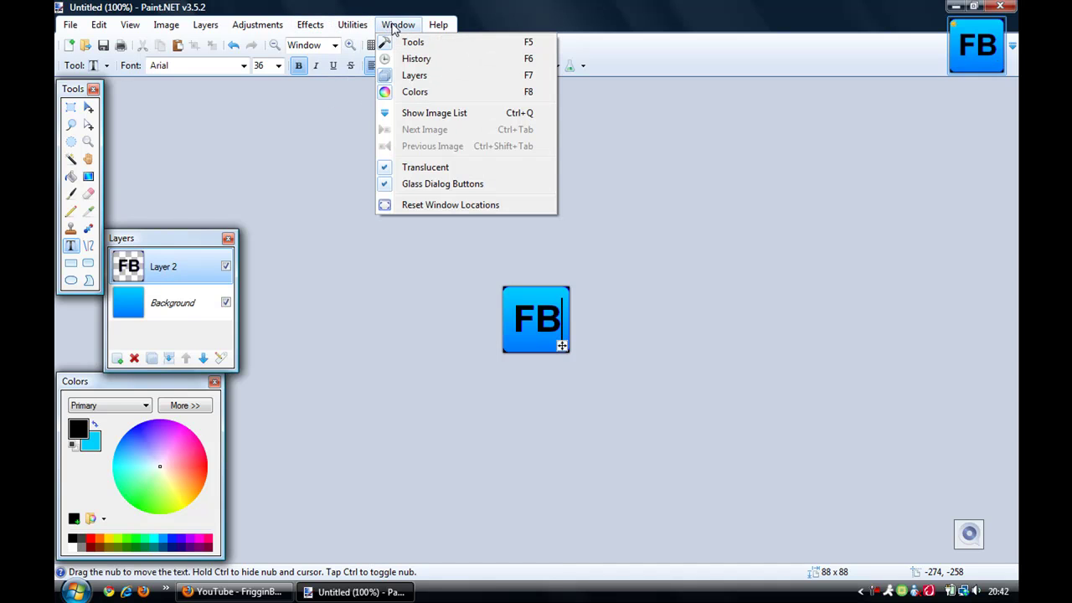
- Use the History panel to revert to just after the new layer was added
click(416, 59)
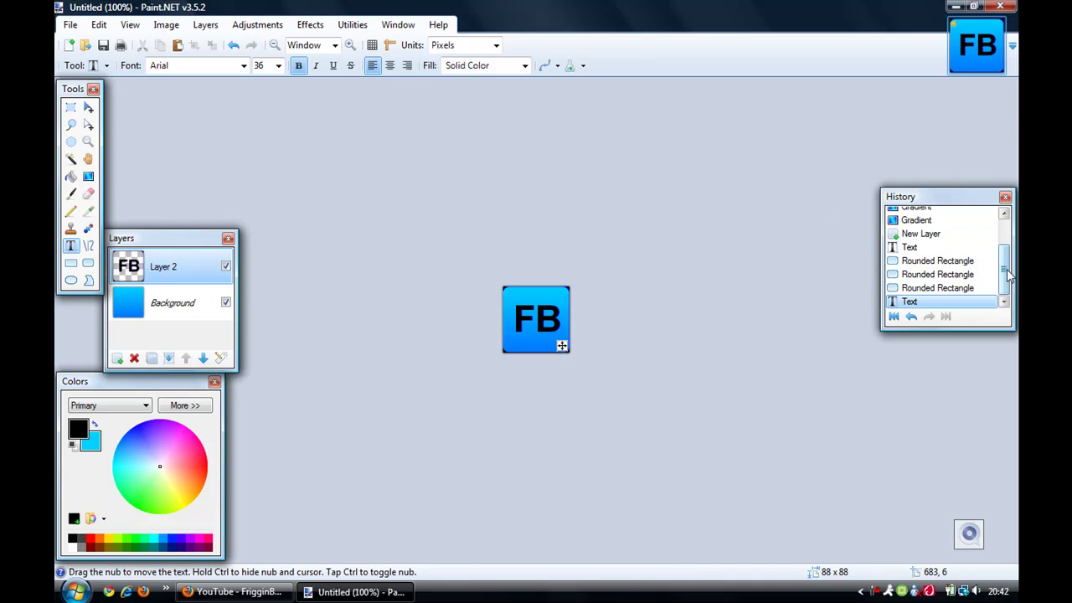
click(911, 247)
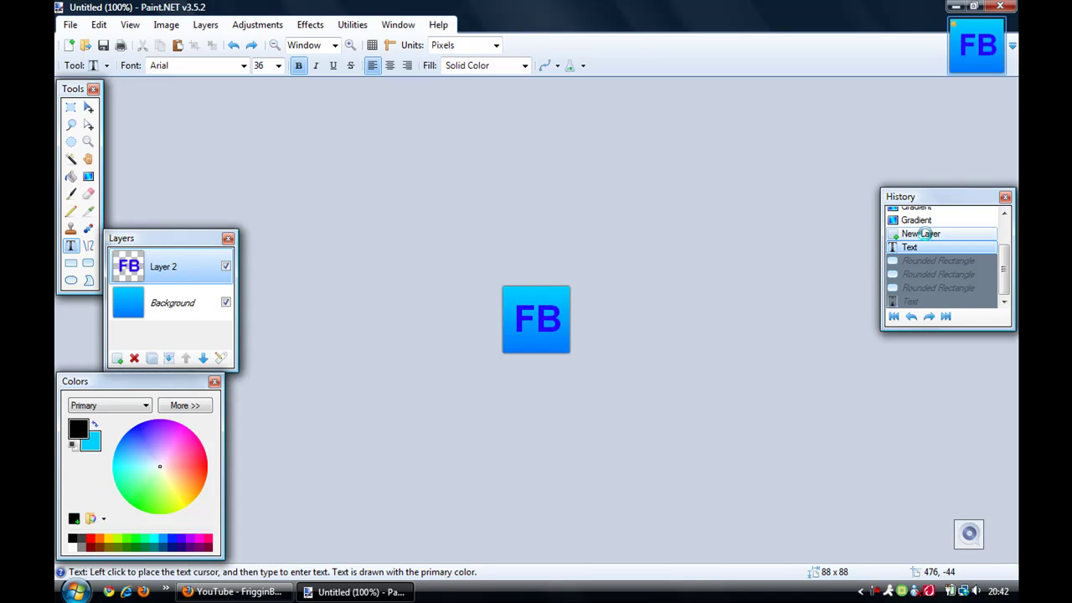
click(925, 233)
- Retype black 'FB' text on the empty layer and move it into place
click(541, 316)
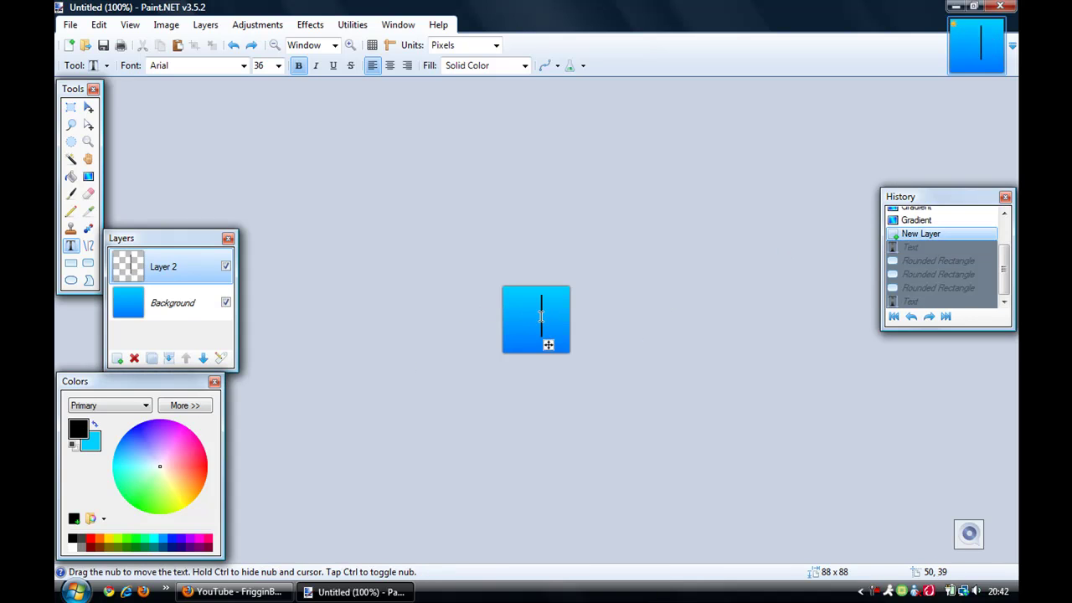
text(FB)
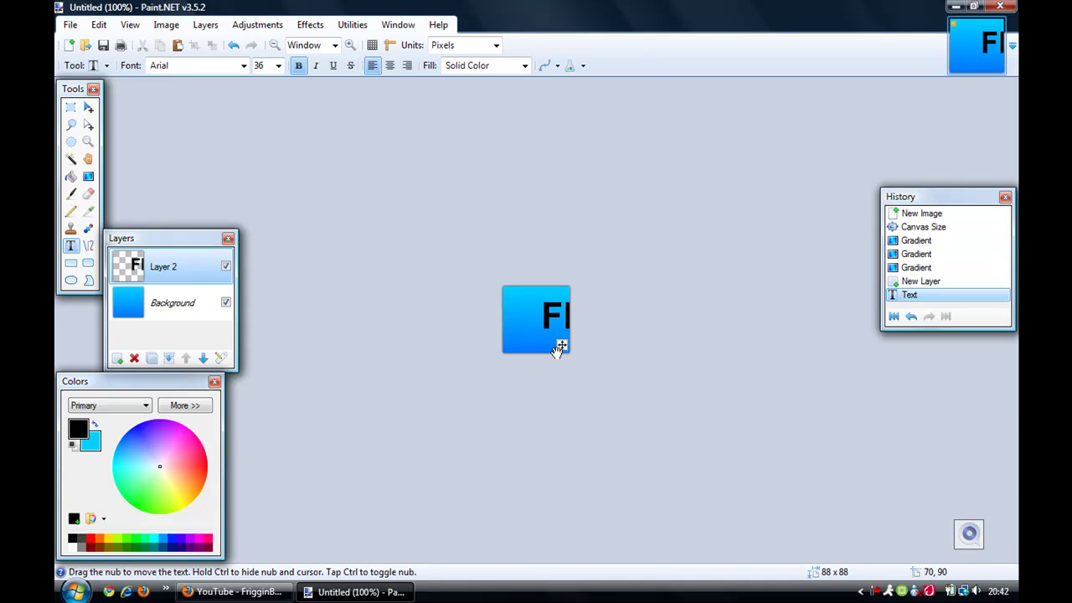
drag(564, 350, 534, 353)
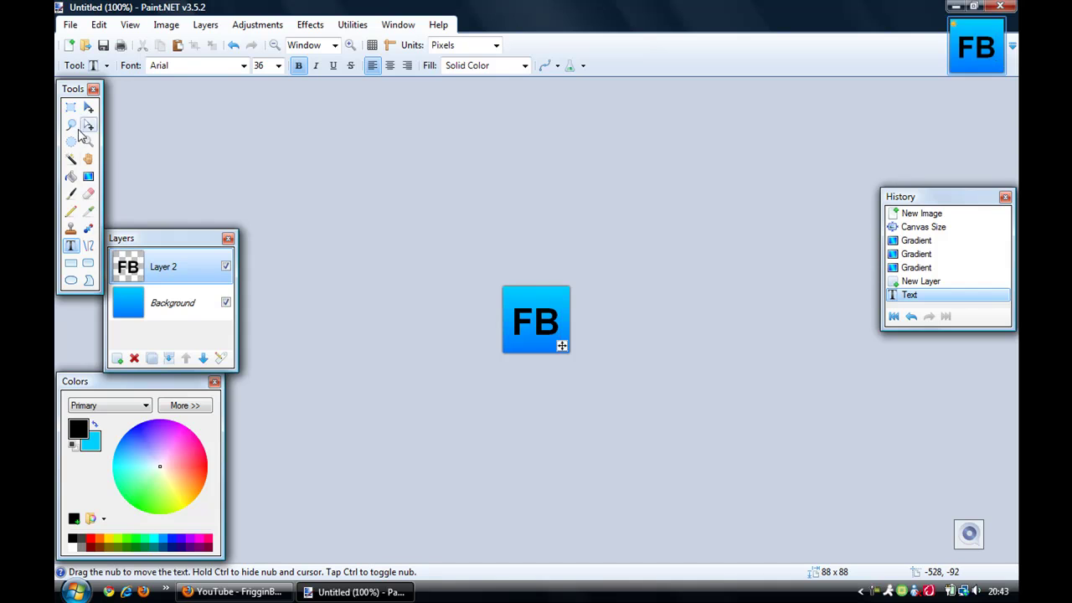
- Draw a black rounded-rectangle border around the edges of the gradient FB icon
click(88, 263)
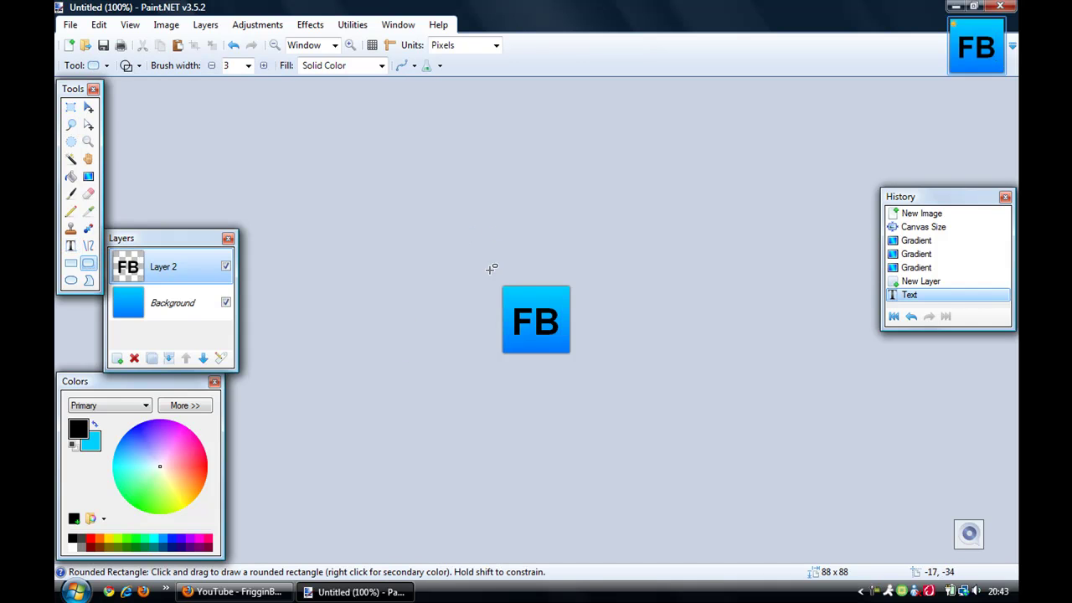
drag(505, 285, 568, 352)
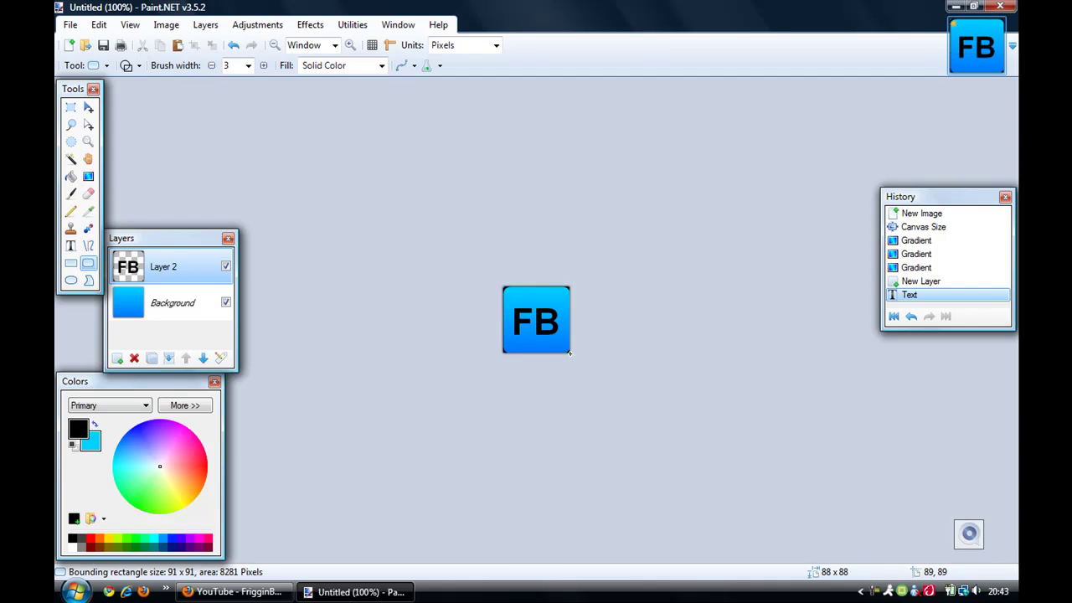
drag(570, 353, 570, 351)
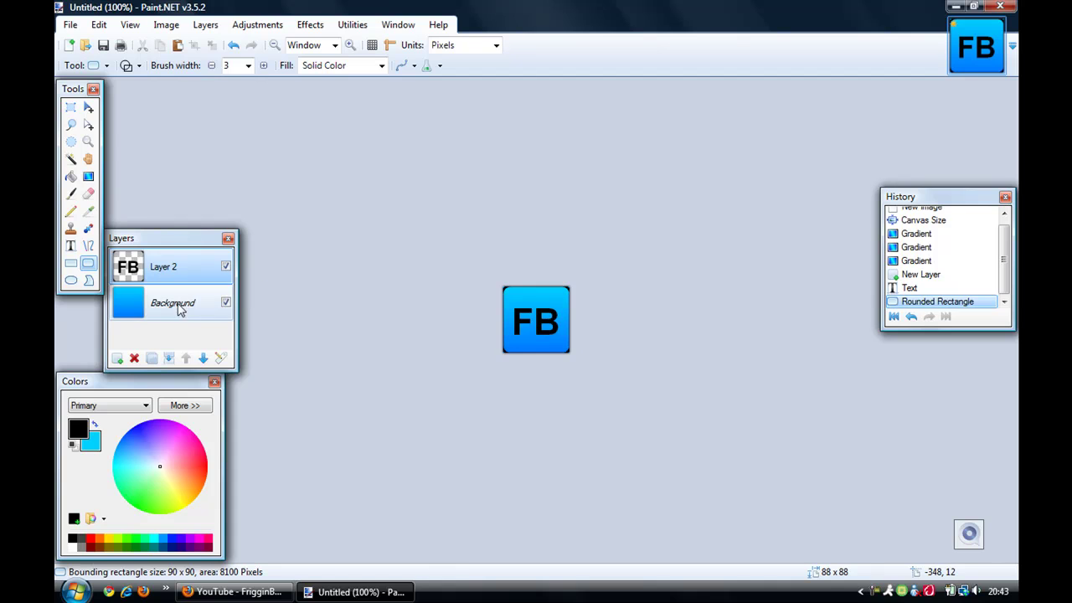
- Type dark blue 'FB' over the black FB, offset slightly down and right
click(70, 246)
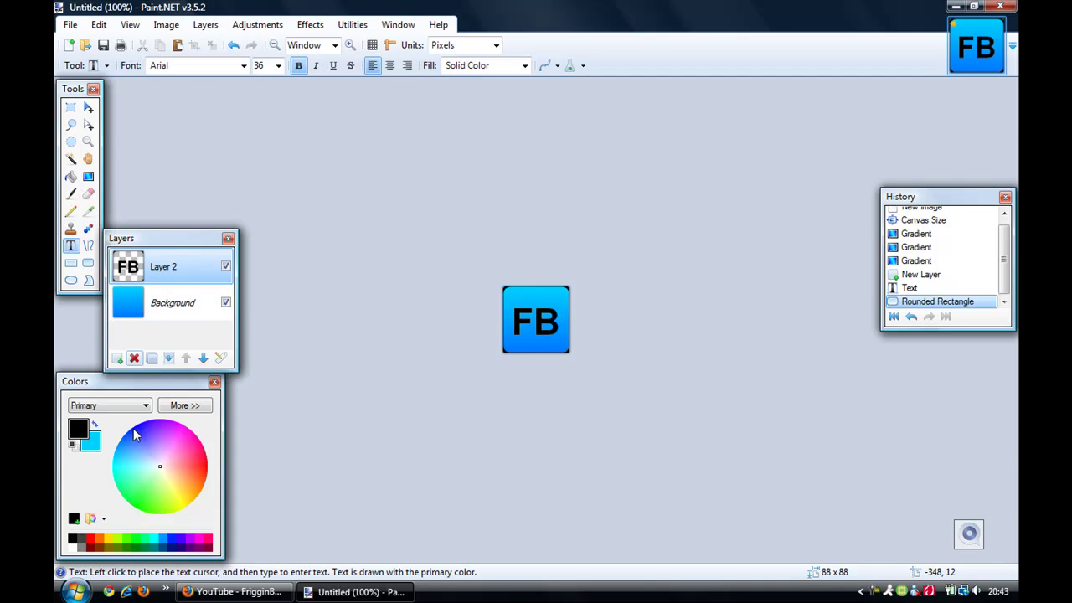
click(143, 432)
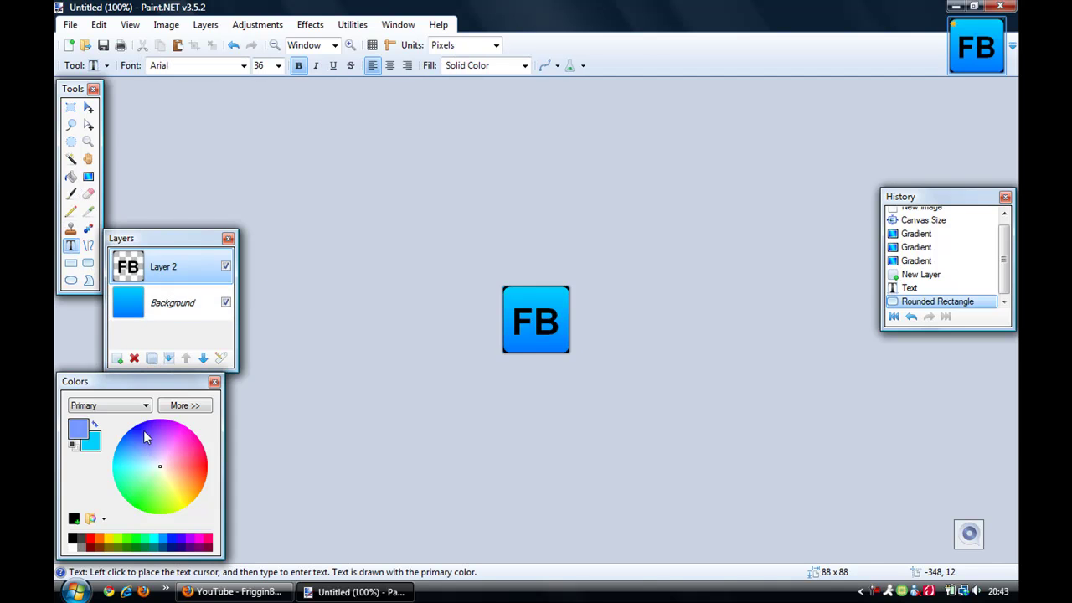
click(505, 315)
text(FB)
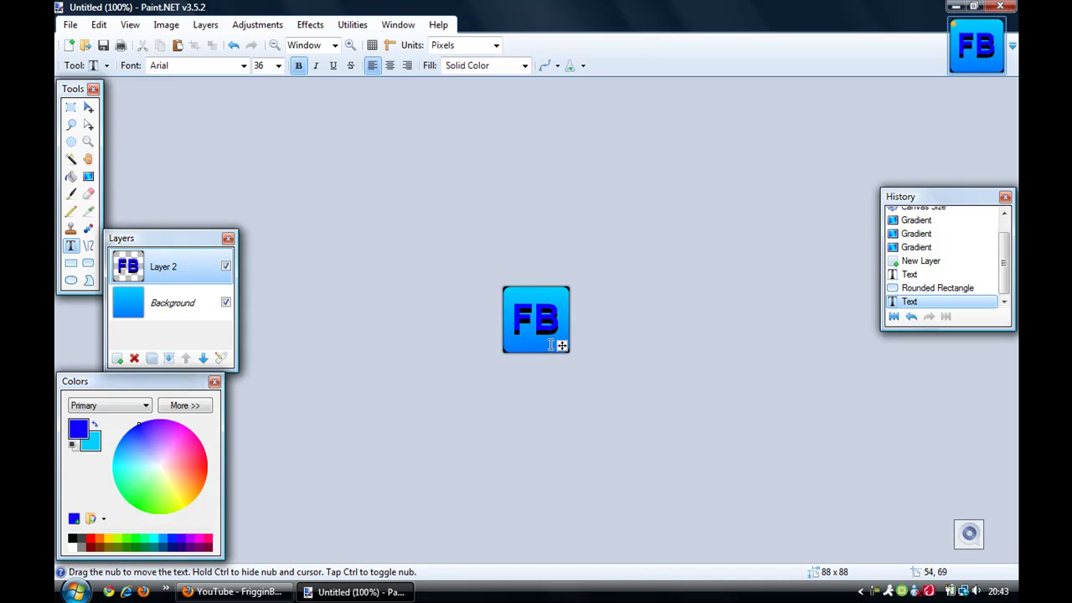
drag(561, 345, 564, 349)
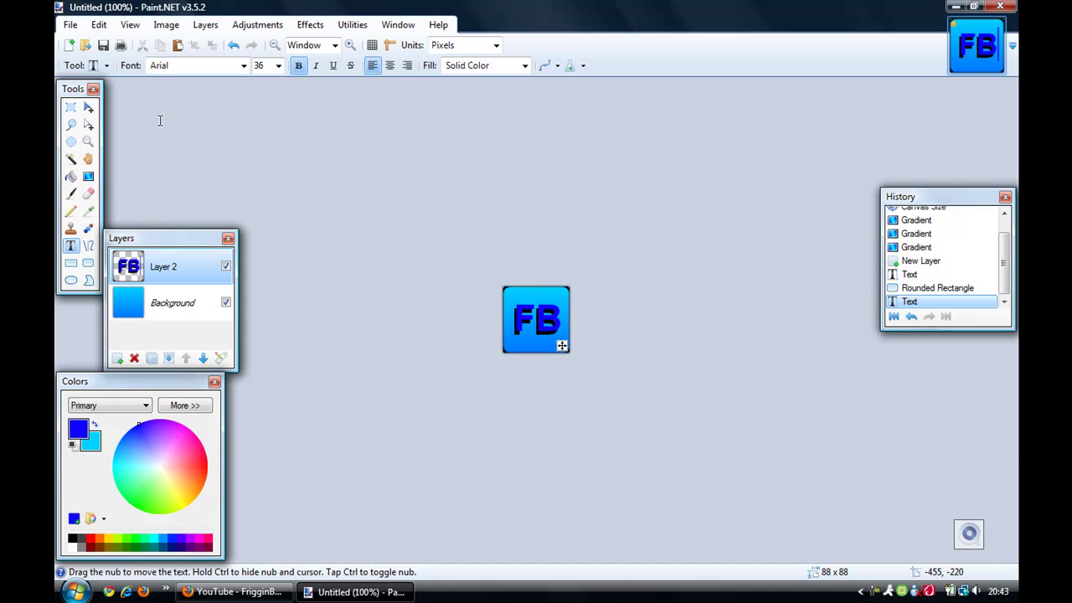
- Save the image as a BMP named FBicon in the Pics folder
click(72, 26)
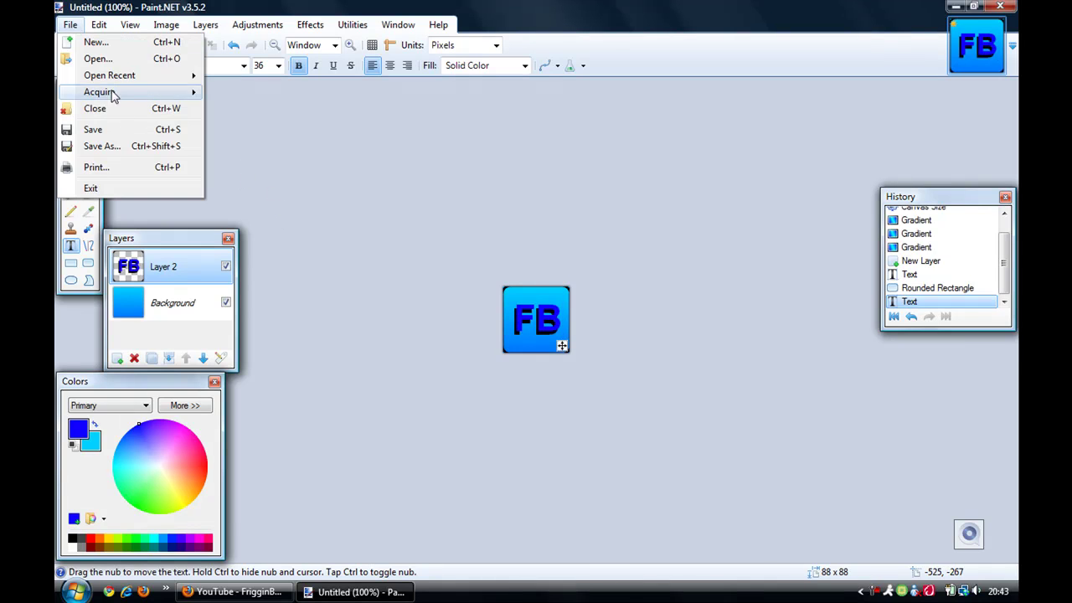
click(104, 146)
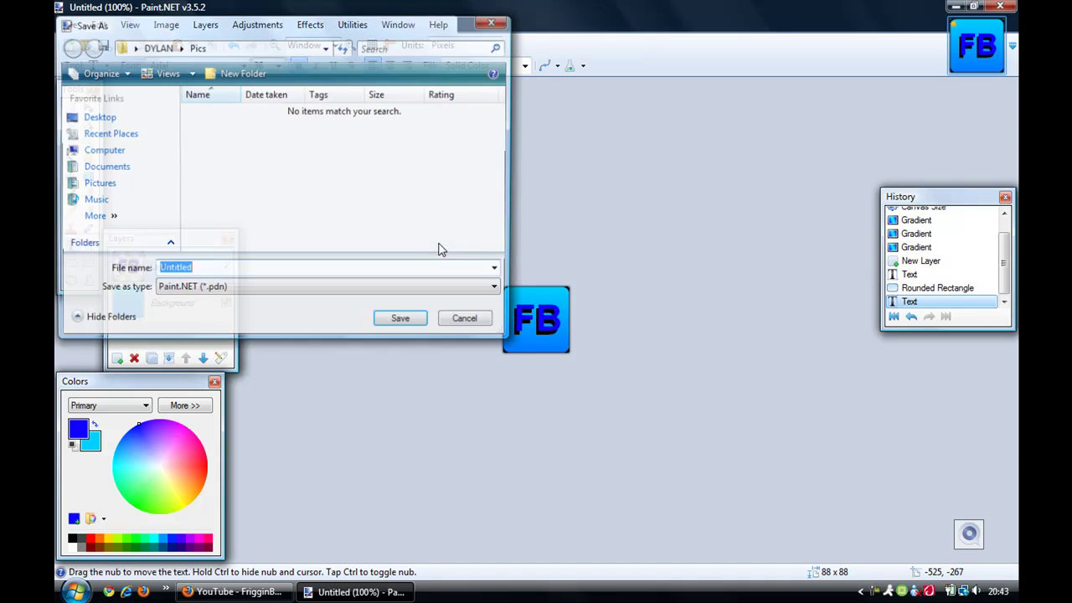
click(322, 290)
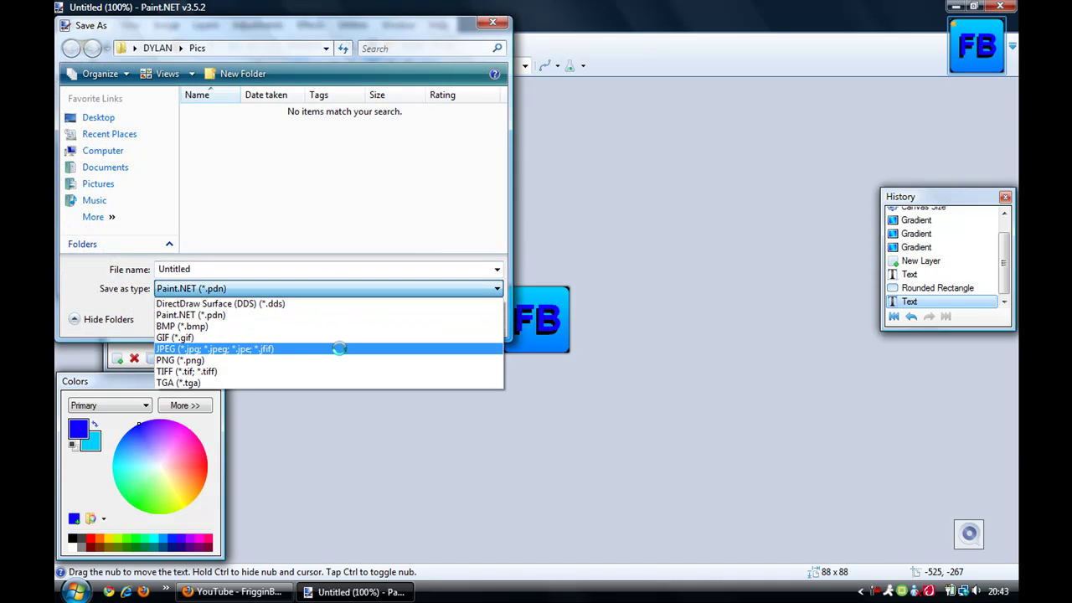
click(339, 348)
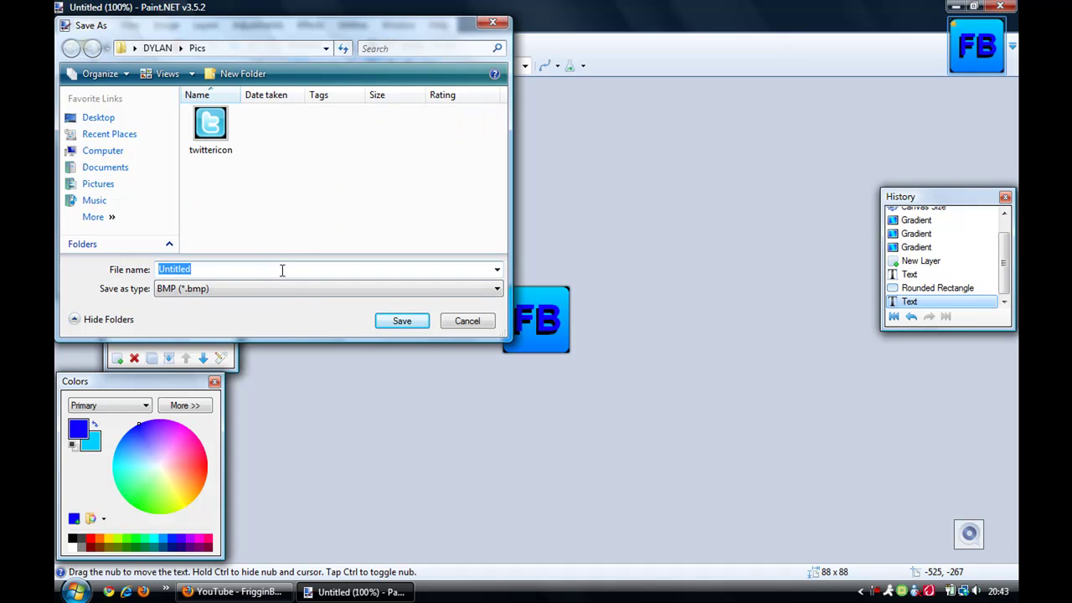
text(FB)
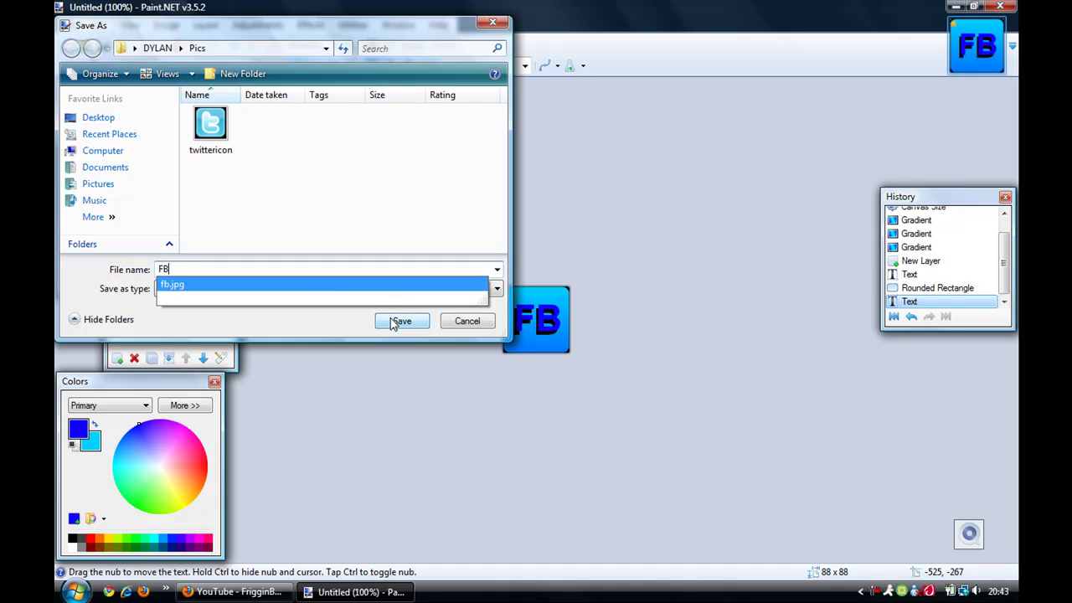
key(Escape)
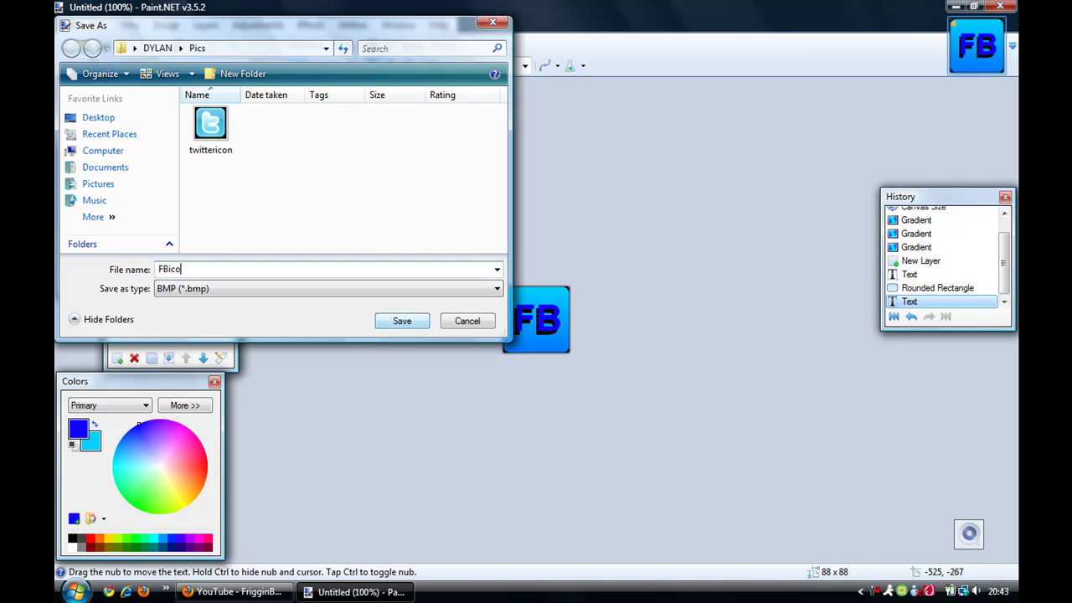
click(391, 323)
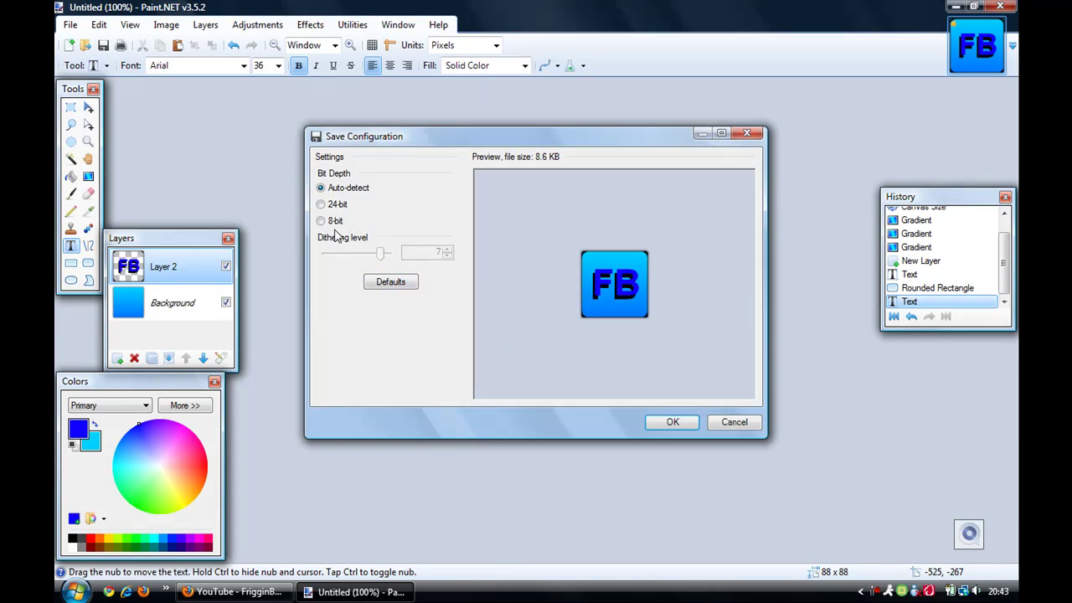
- Save at 8-bit colour depth with dithering level 3, and flatten the layers
click(321, 221)
drag(381, 256, 349, 254)
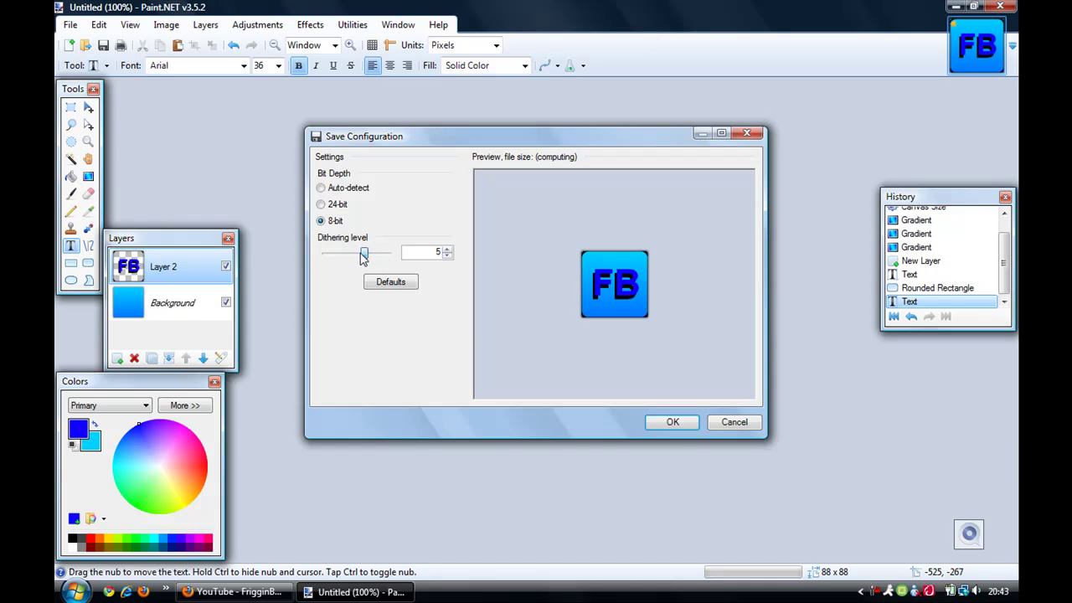
click(673, 422)
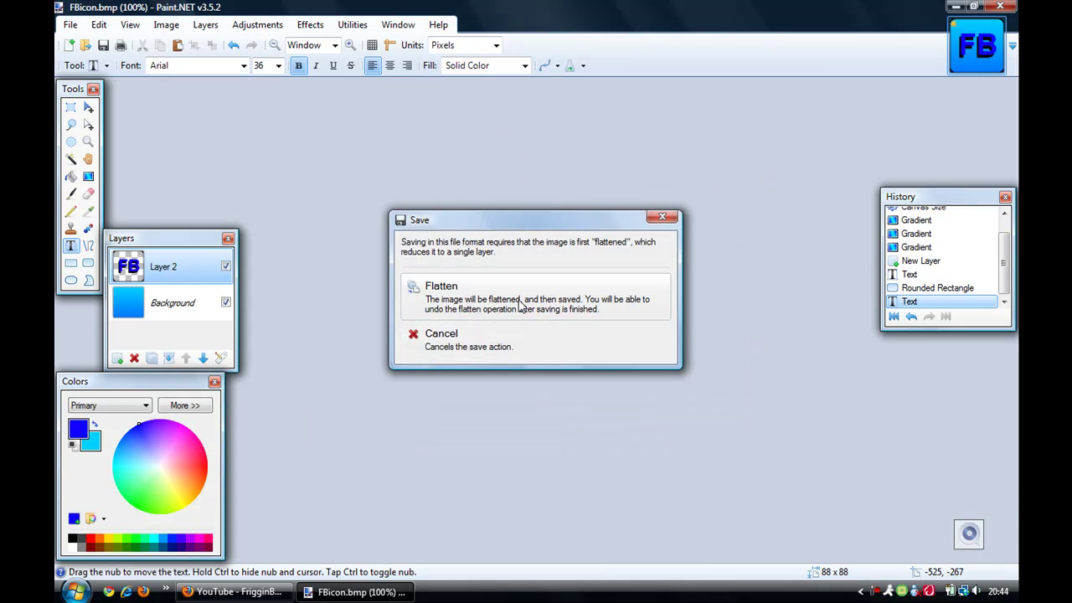
click(517, 299)
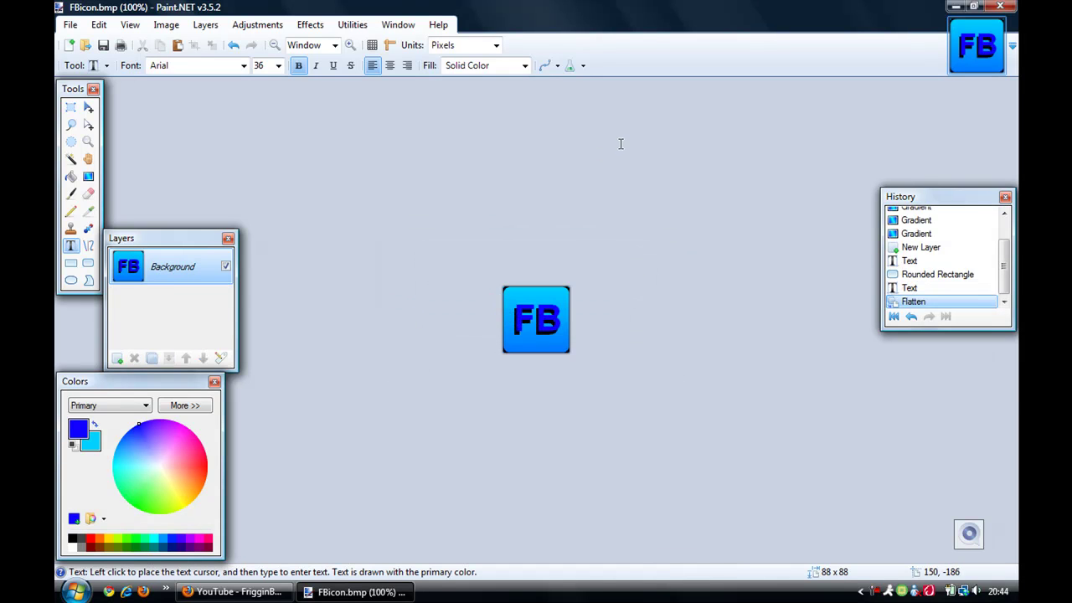